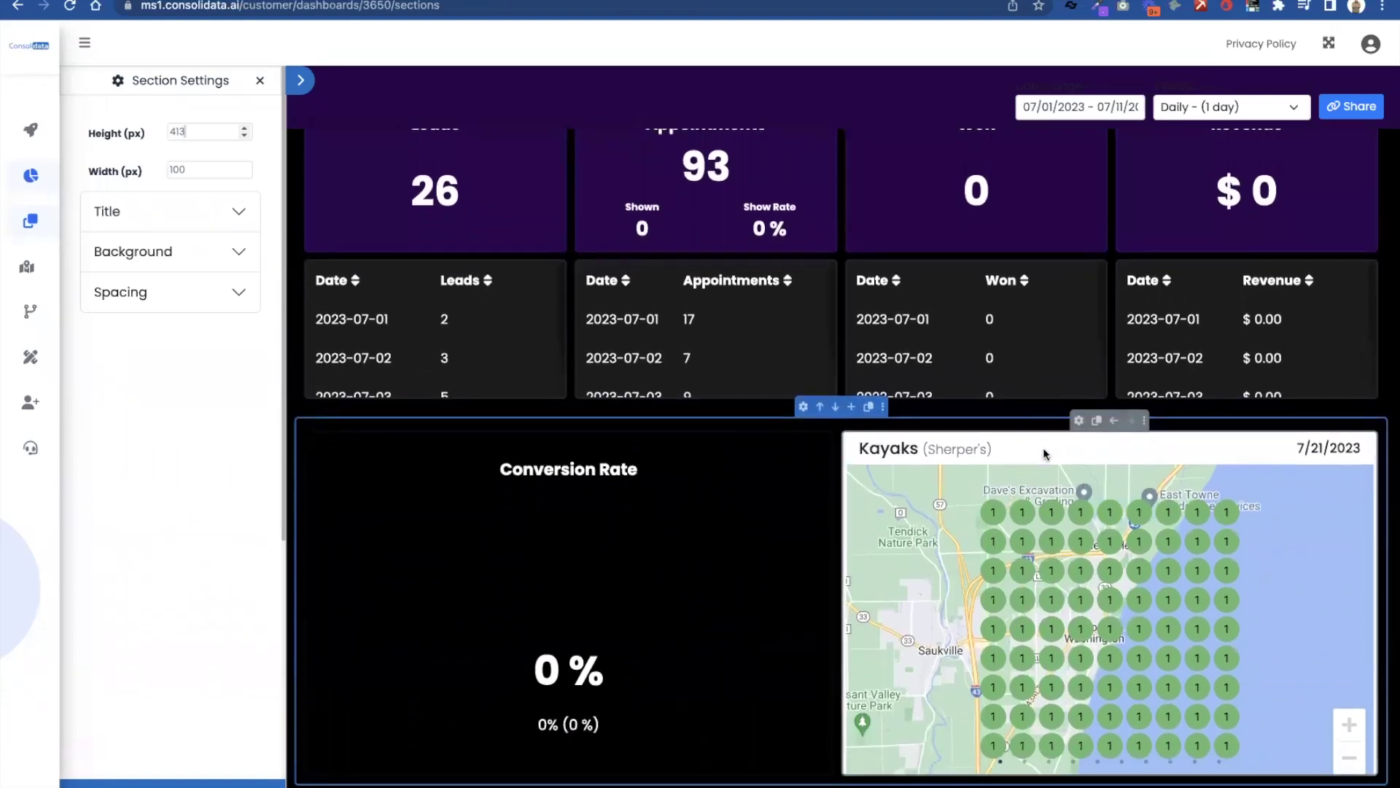
Step: Scroll down to the contact-list table section at the bottom of the dashboard
{"action": "scroll", "coordinate": [1044, 453], "scroll_direction": "down", "scroll_amount": 3}
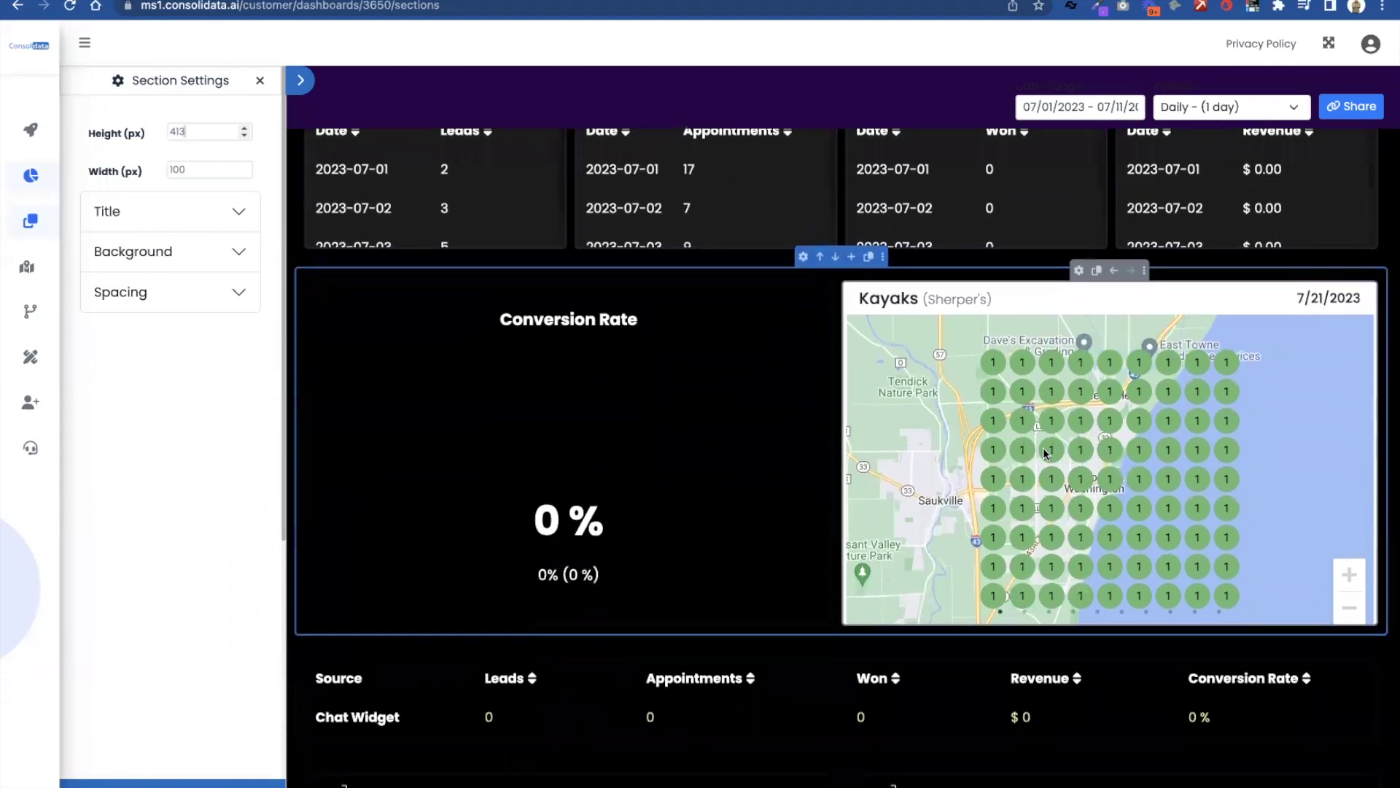
{"action": "scroll", "coordinate": [1044, 452], "scroll_direction": "down", "scroll_amount": 4}
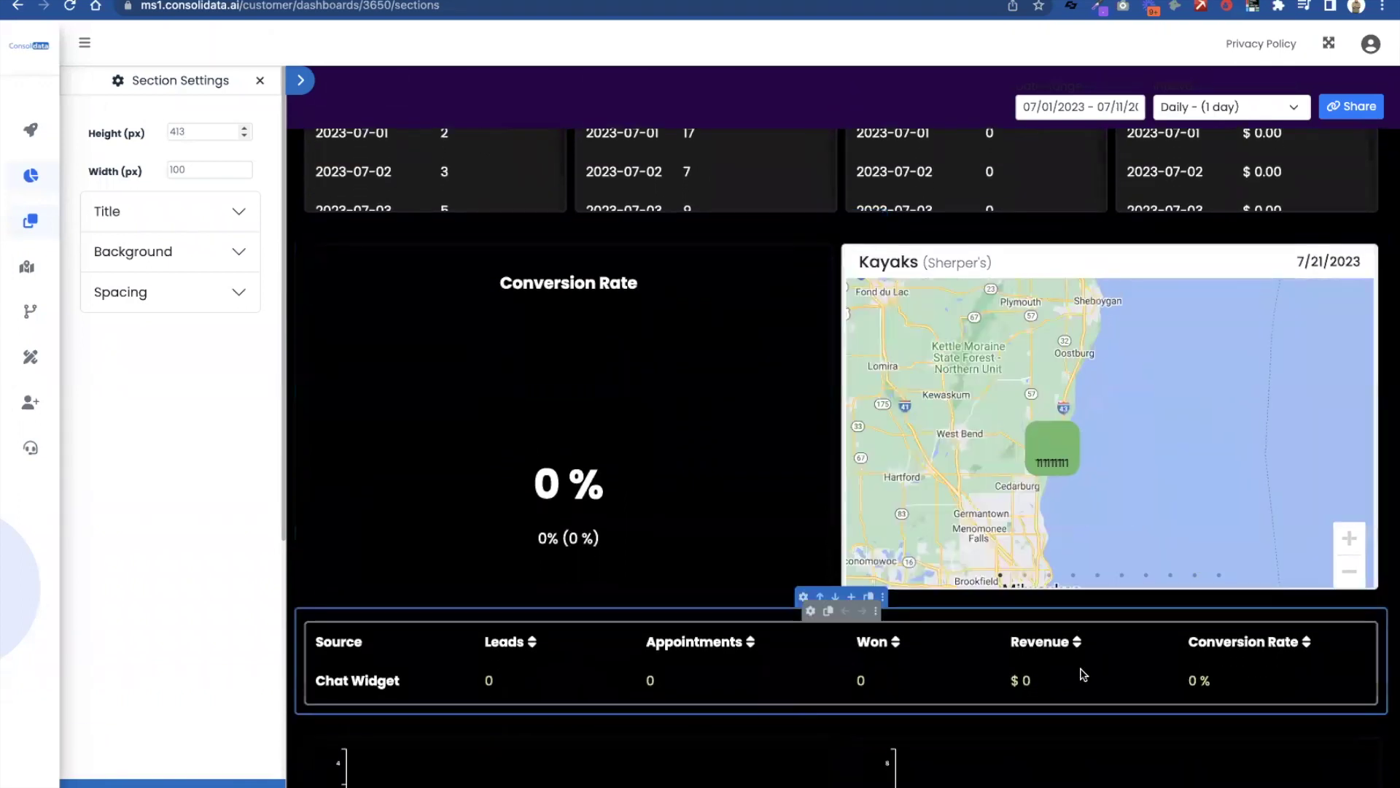
{"action": "scroll", "coordinate": [1094, 722], "scroll_direction": "down", "scroll_amount": 10}
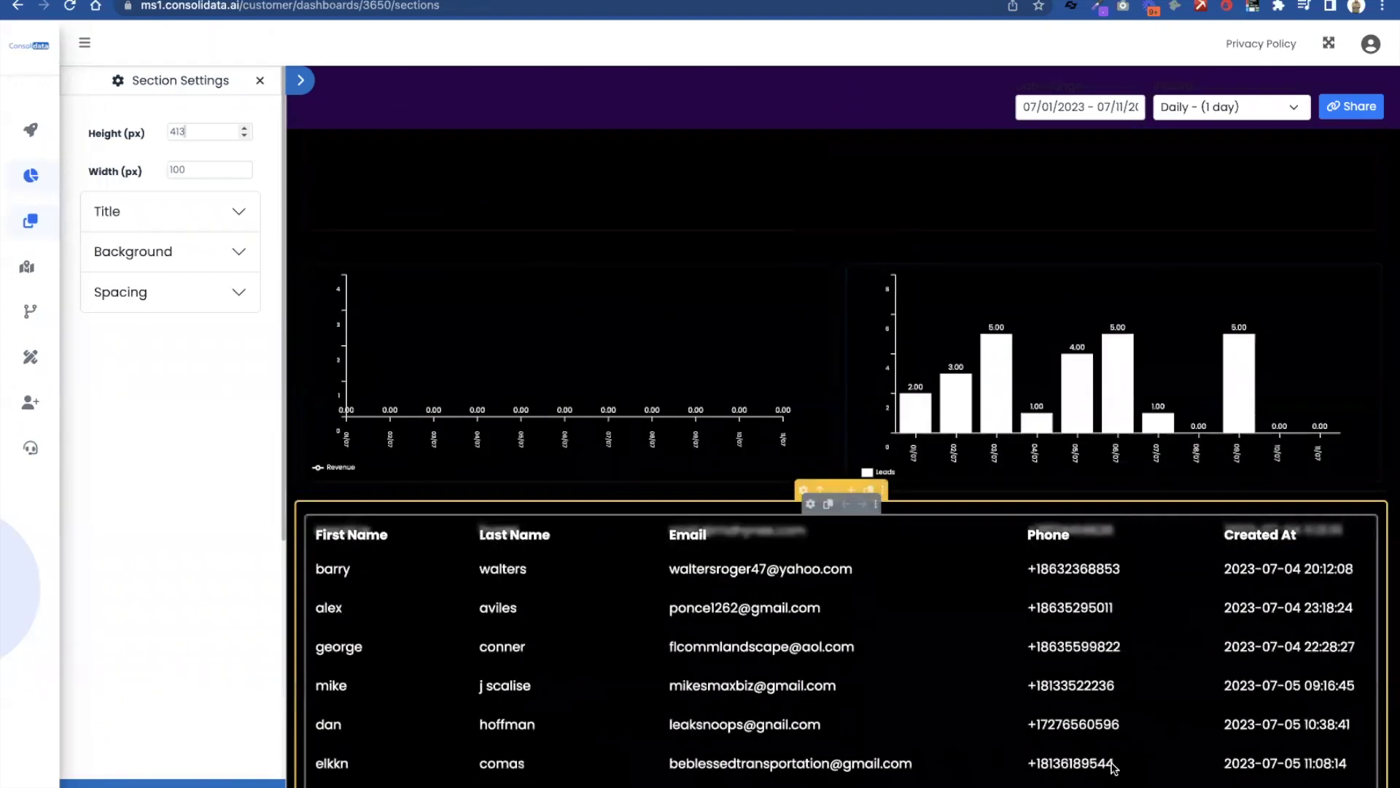
{"action": "scroll", "coordinate": [1113, 769], "scroll_direction": "down", "scroll_amount": 5}
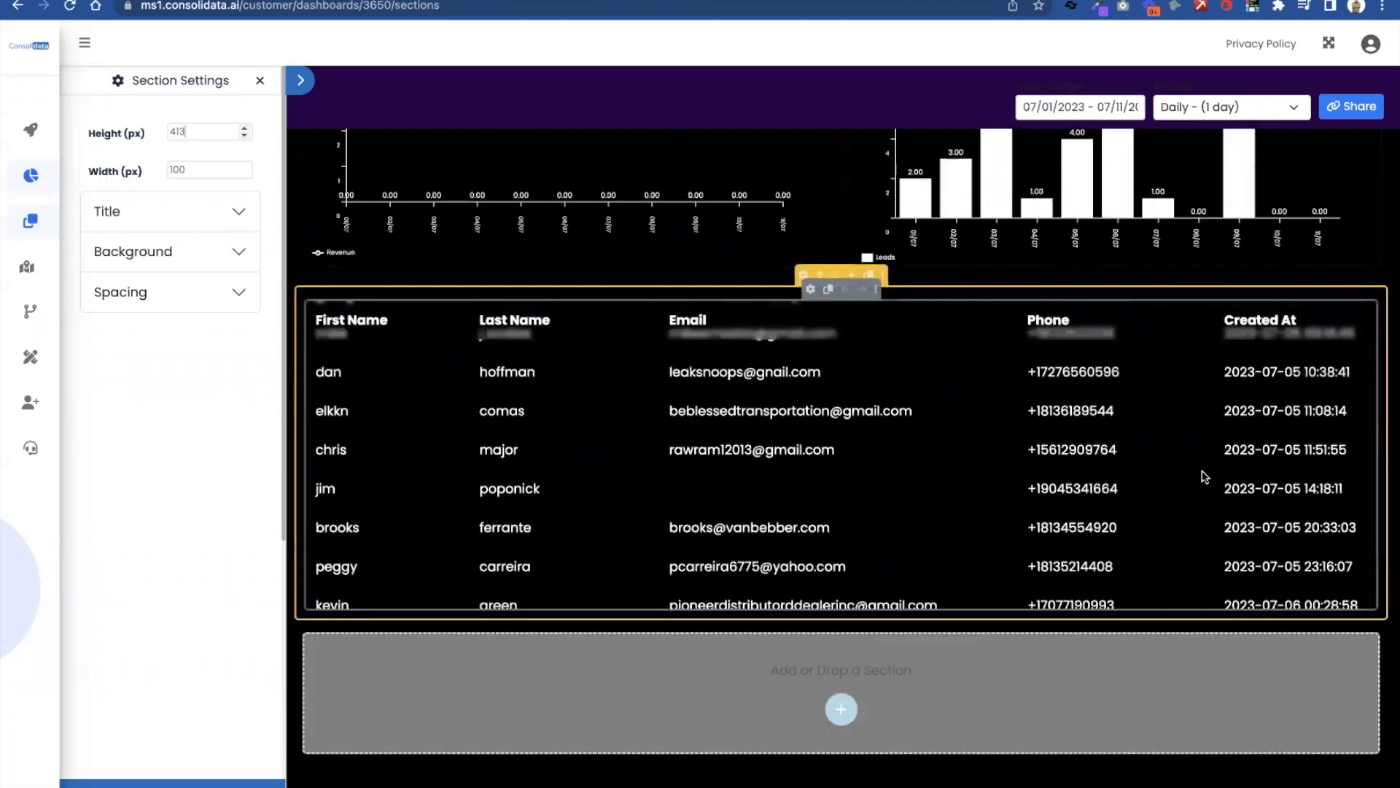
{"action": "scroll", "coordinate": [1204, 476], "scroll_direction": "up", "scroll_amount": 10}
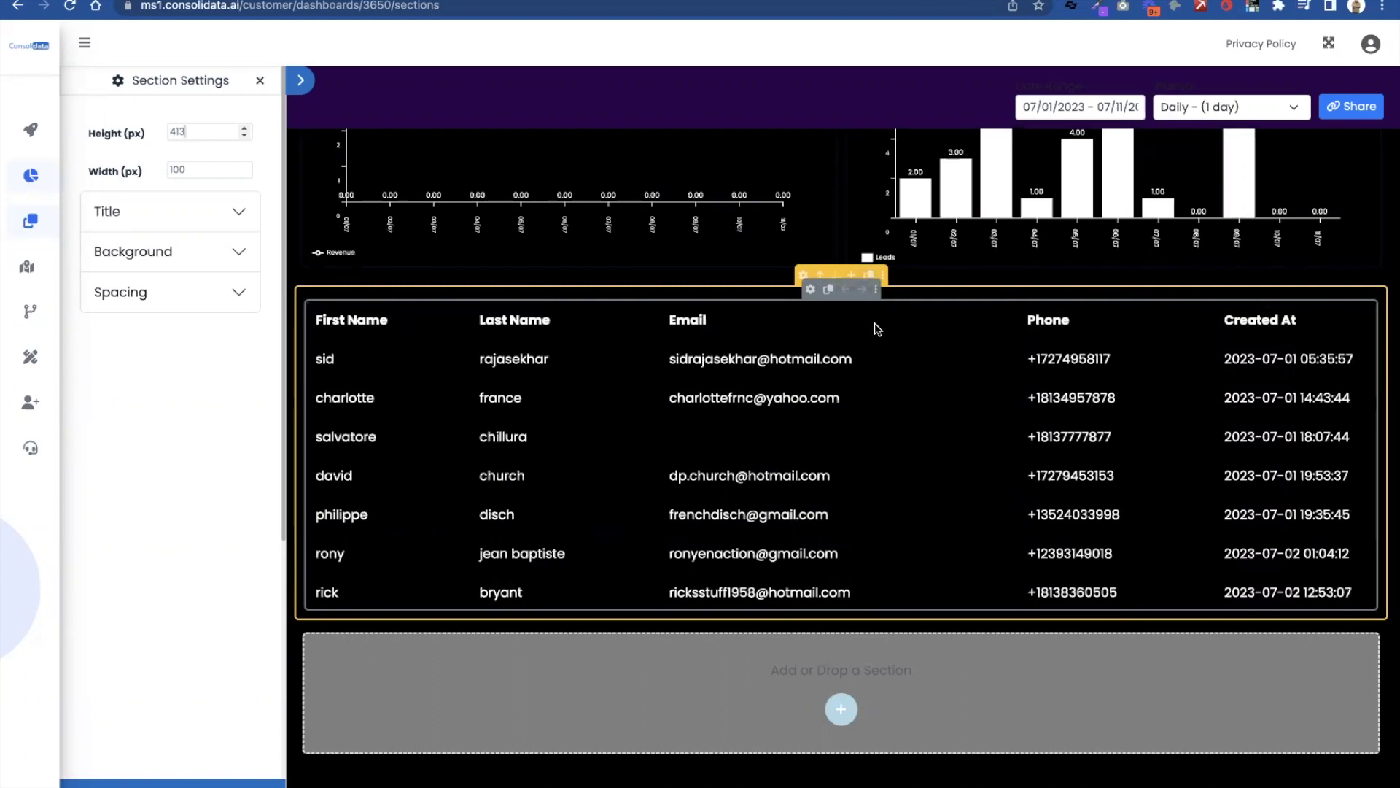
Step: Delete the old contact-list section and add a new two-column section
{"action": "left_click", "coordinate": [882, 277]}
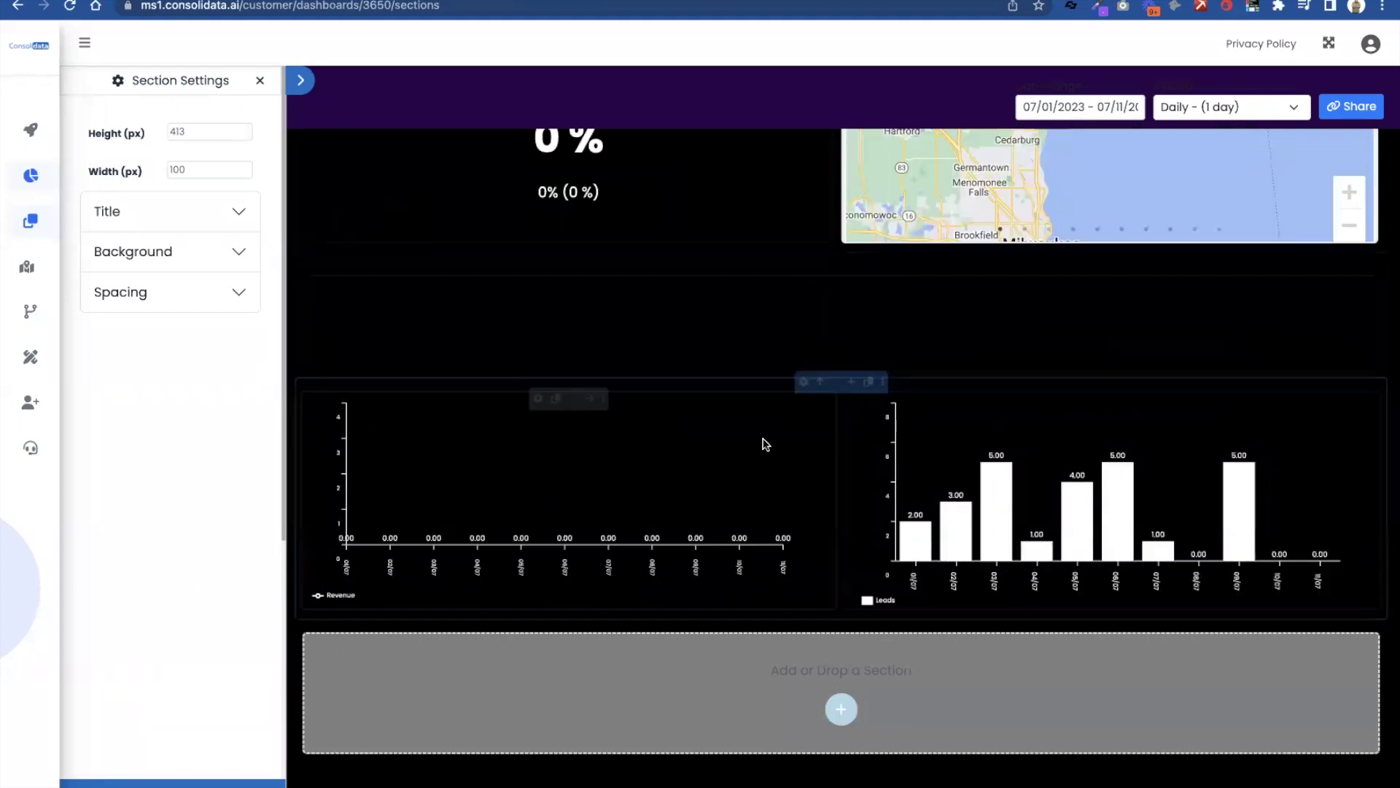
{"action": "left_click", "coordinate": [840, 708]}
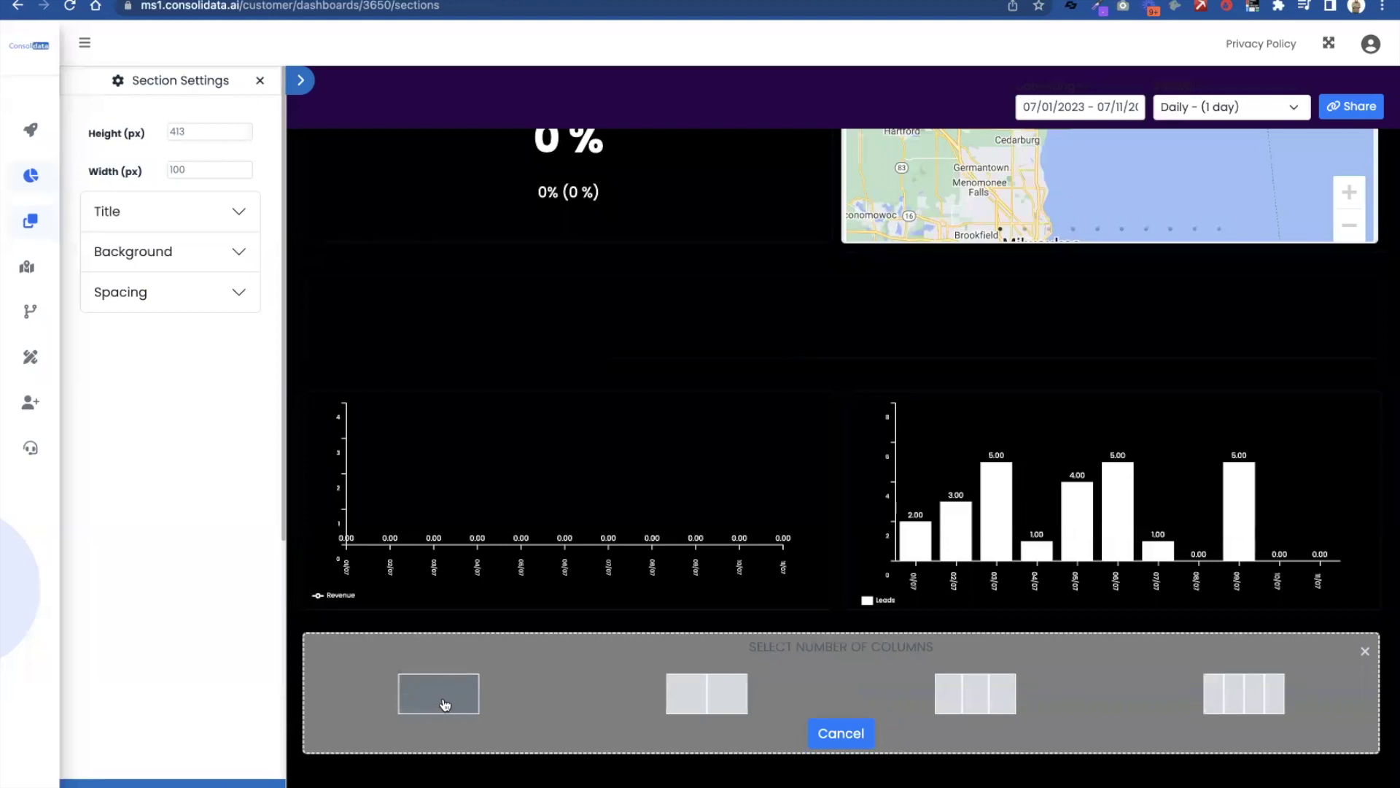
{"action": "left_click", "coordinate": [726, 700]}
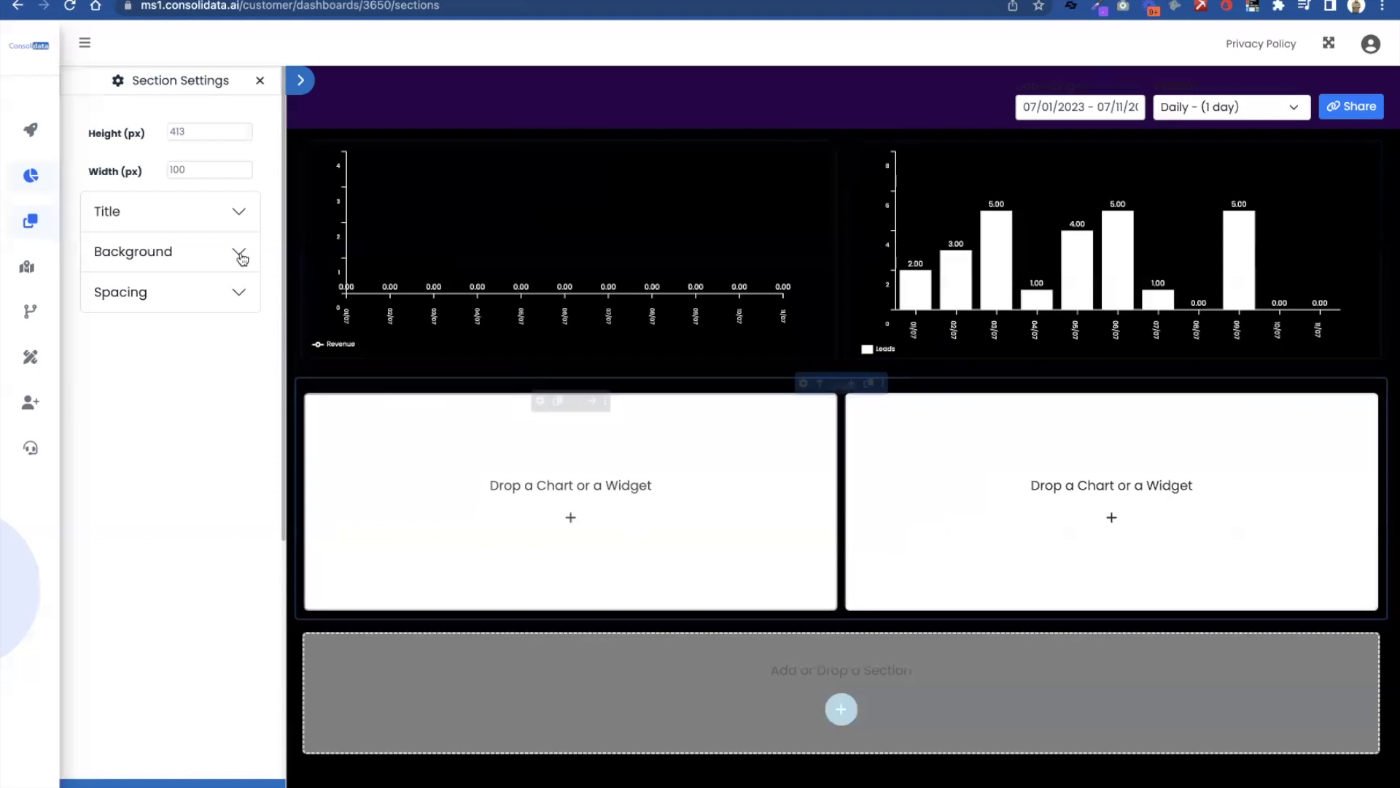
{"action": "left_click", "coordinate": [262, 81]}
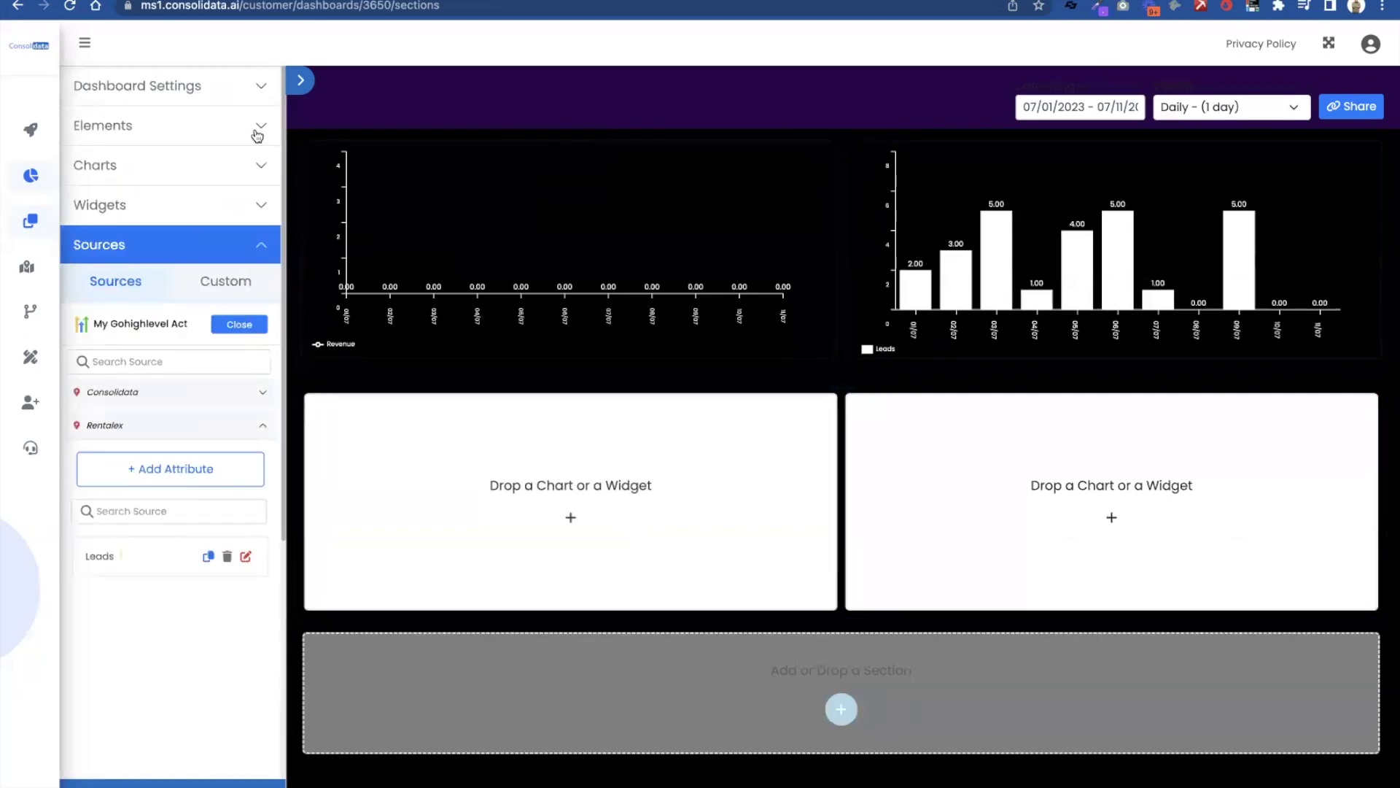
Step: Drop a Ghl List chart into each of the two columns
{"action": "left_click", "coordinate": [243, 198]}
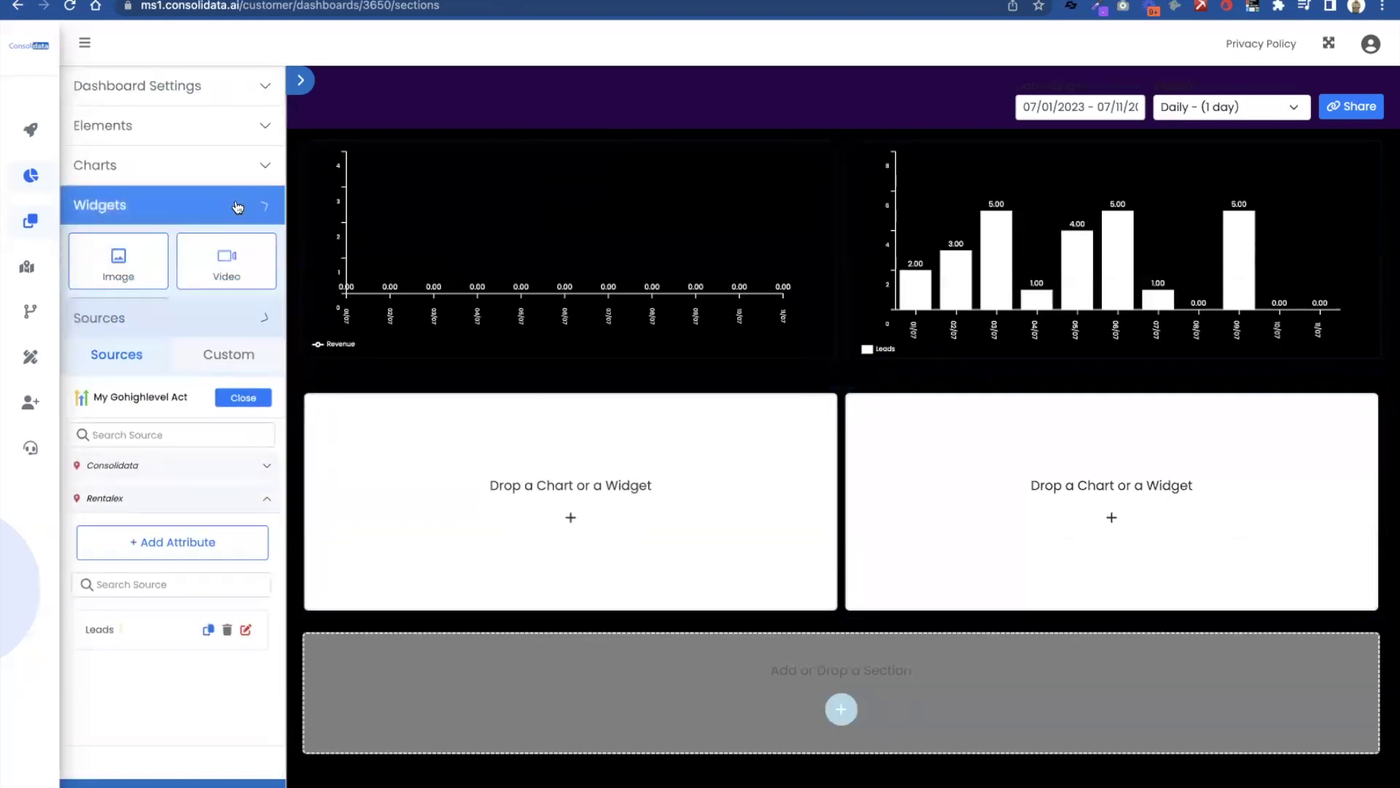
{"action": "left_click", "coordinate": [250, 165]}
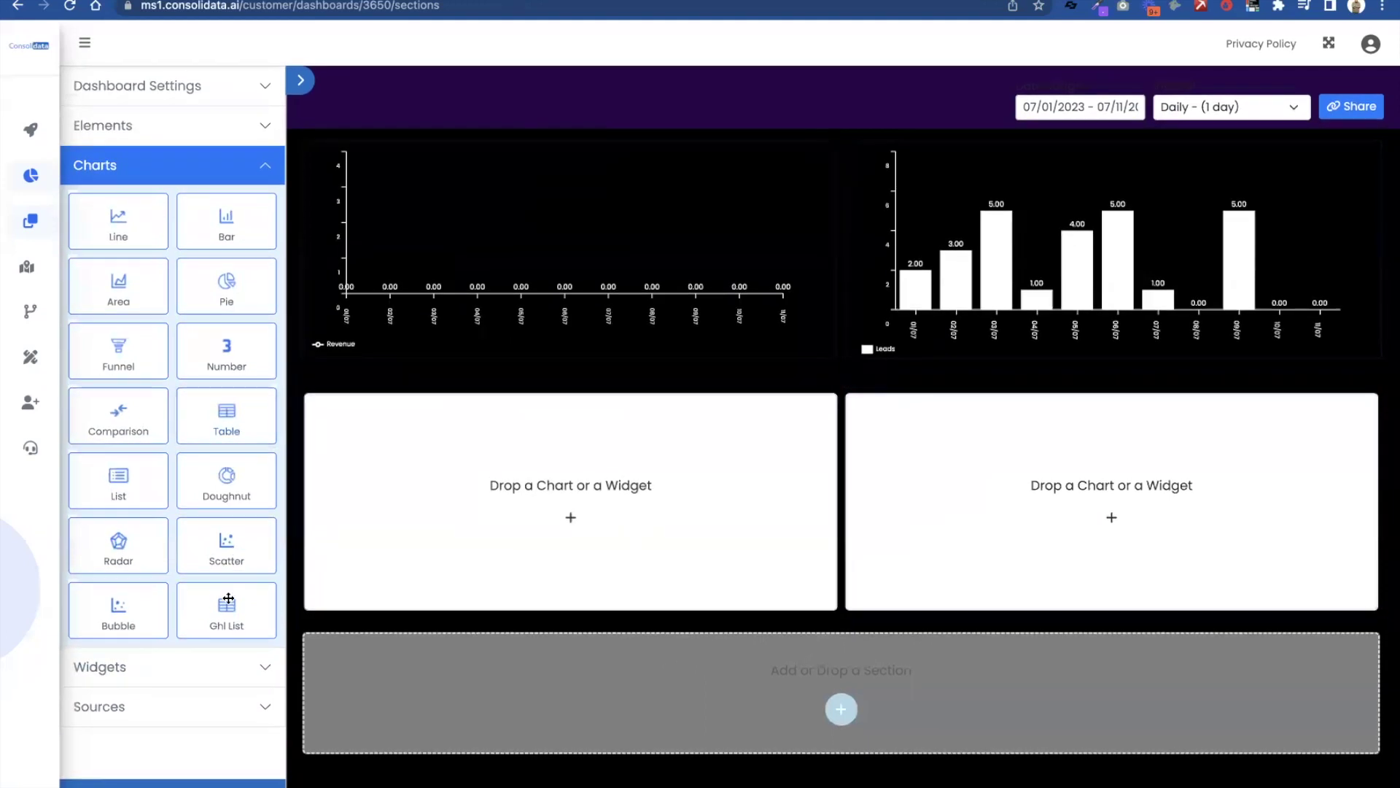
{"action": "left_click_drag", "start_coordinate": [220, 622], "coordinate": [408, 540]}
{"action": "left_click_drag", "start_coordinate": [372, 583], "coordinate": [1053, 453]}
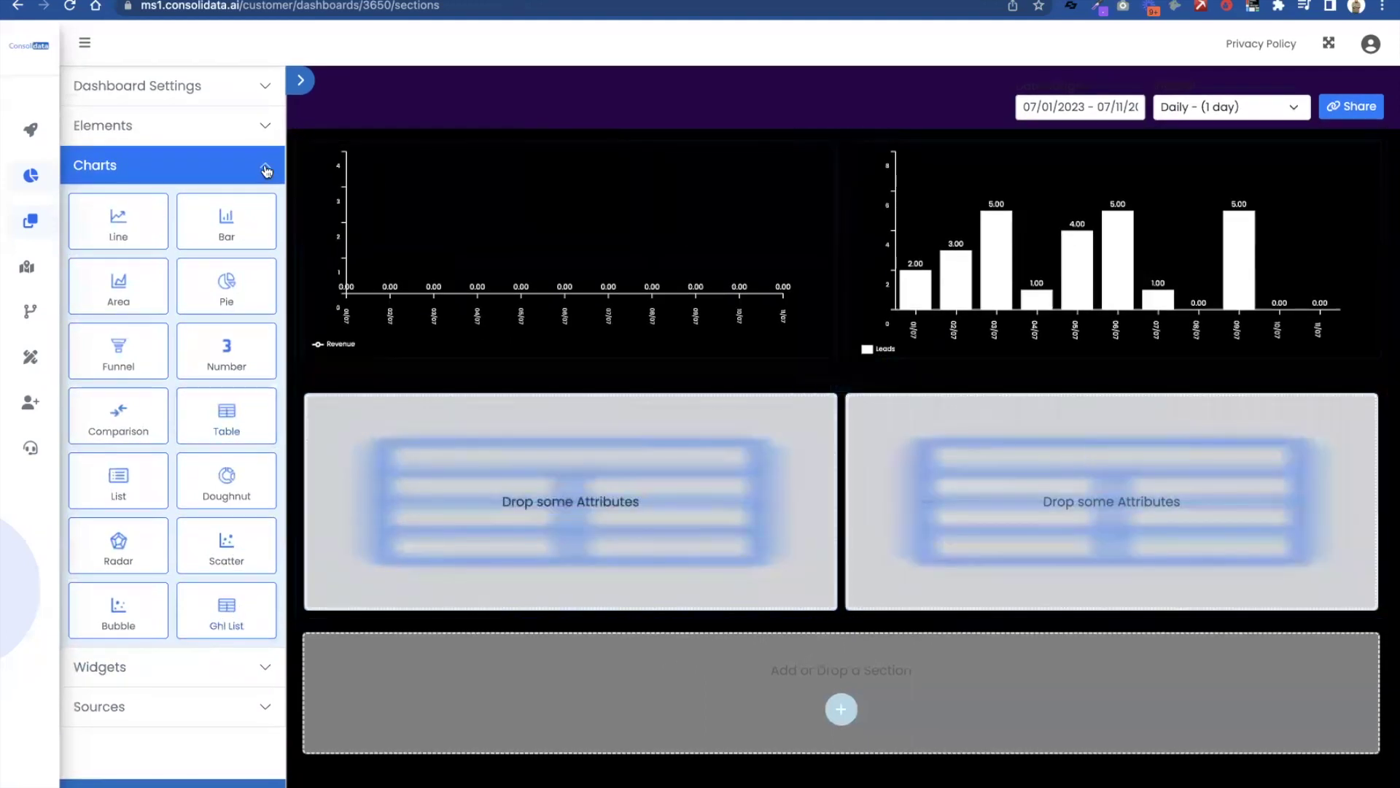
Step: Delete the existing Leads attribute from the data sources
{"action": "left_click", "coordinate": [266, 168]}
{"action": "left_click", "coordinate": [234, 248]}
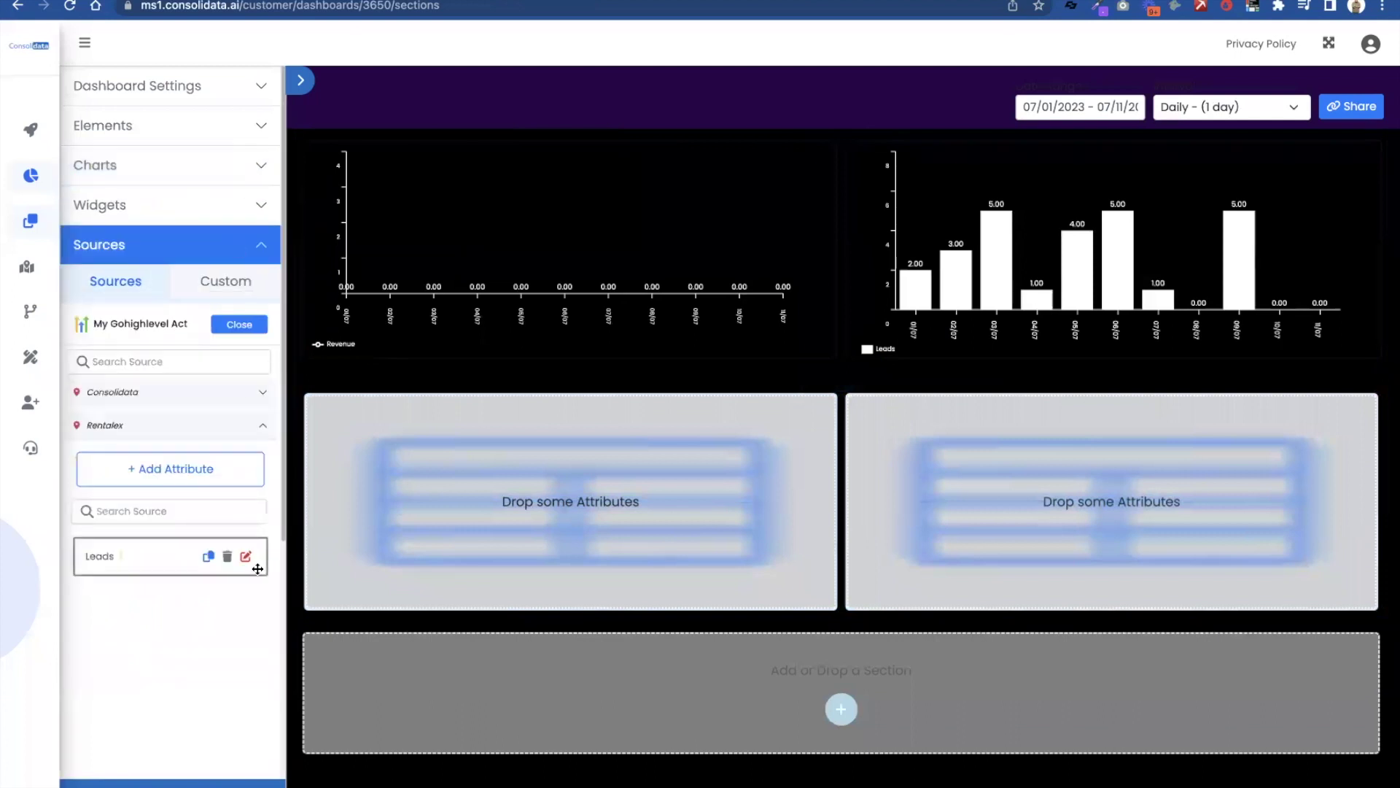
{"action": "scroll", "coordinate": [138, 552], "scroll_direction": "down", "scroll_amount": 1}
{"action": "left_click", "coordinate": [227, 471]}
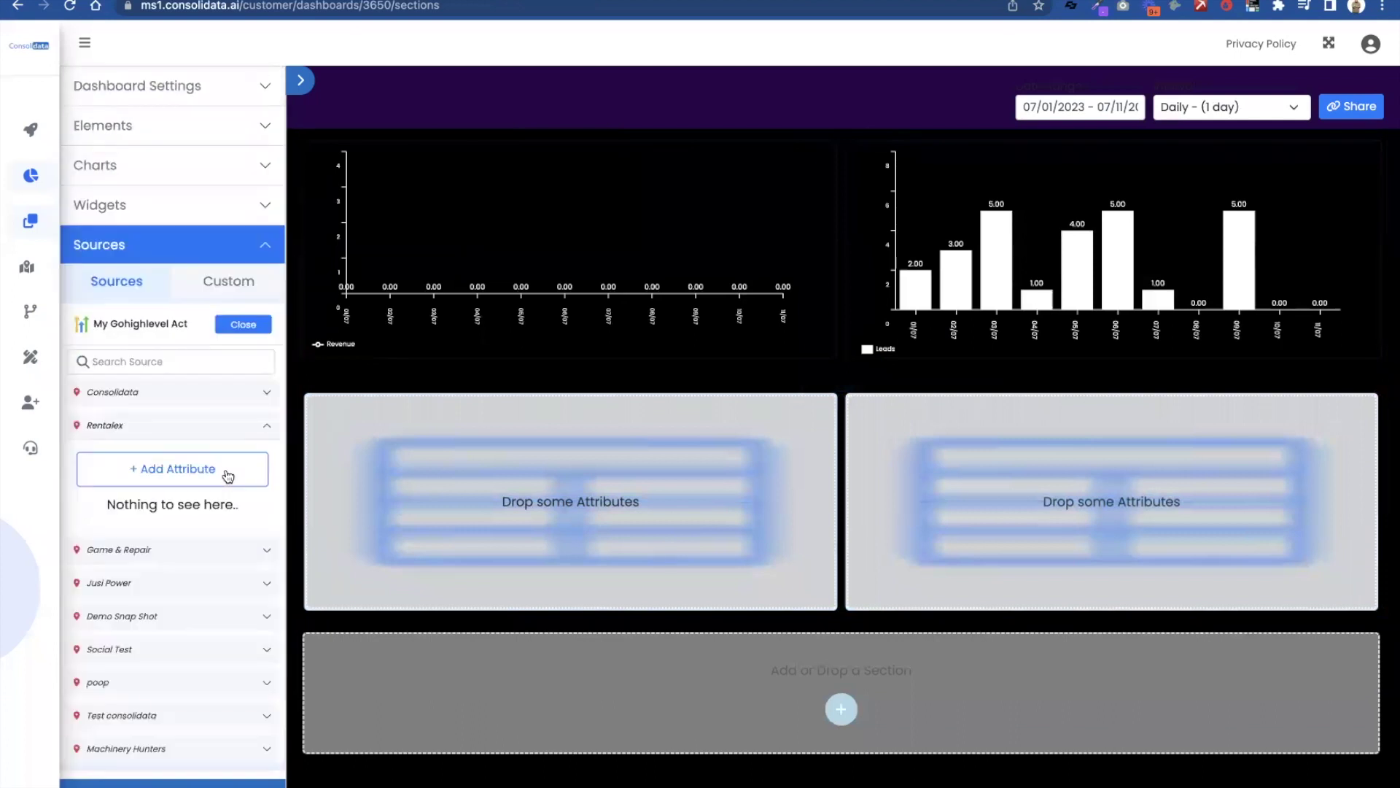
Step: Create a new 'Leads' attribute as a List of opportunities with Total status
{"action": "left_click", "coordinate": [230, 478]}
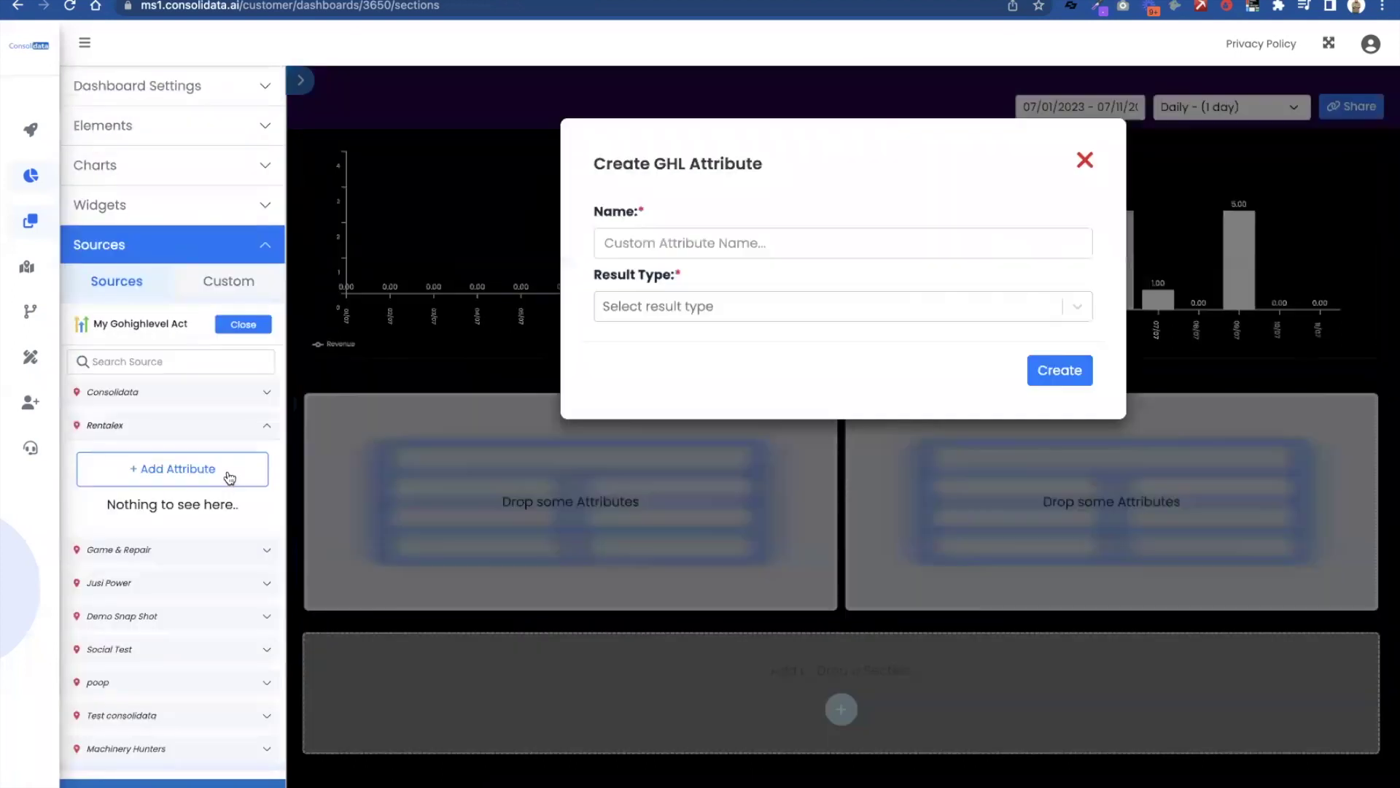
{"action": "left_click", "coordinate": [705, 240]}
{"action": "type", "text": "L"}
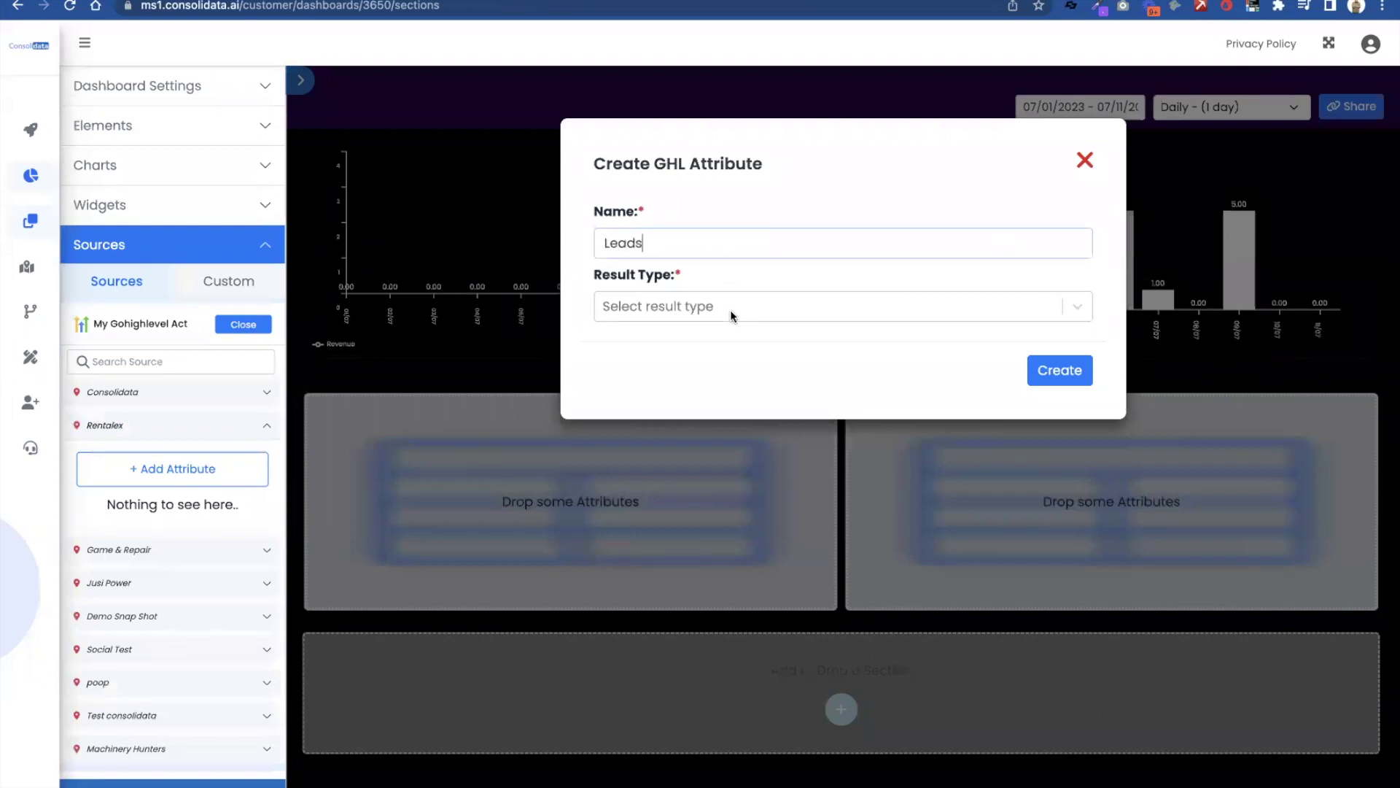
{"action": "type", "text": "eads"}
{"action": "left_click", "coordinate": [730, 309]}
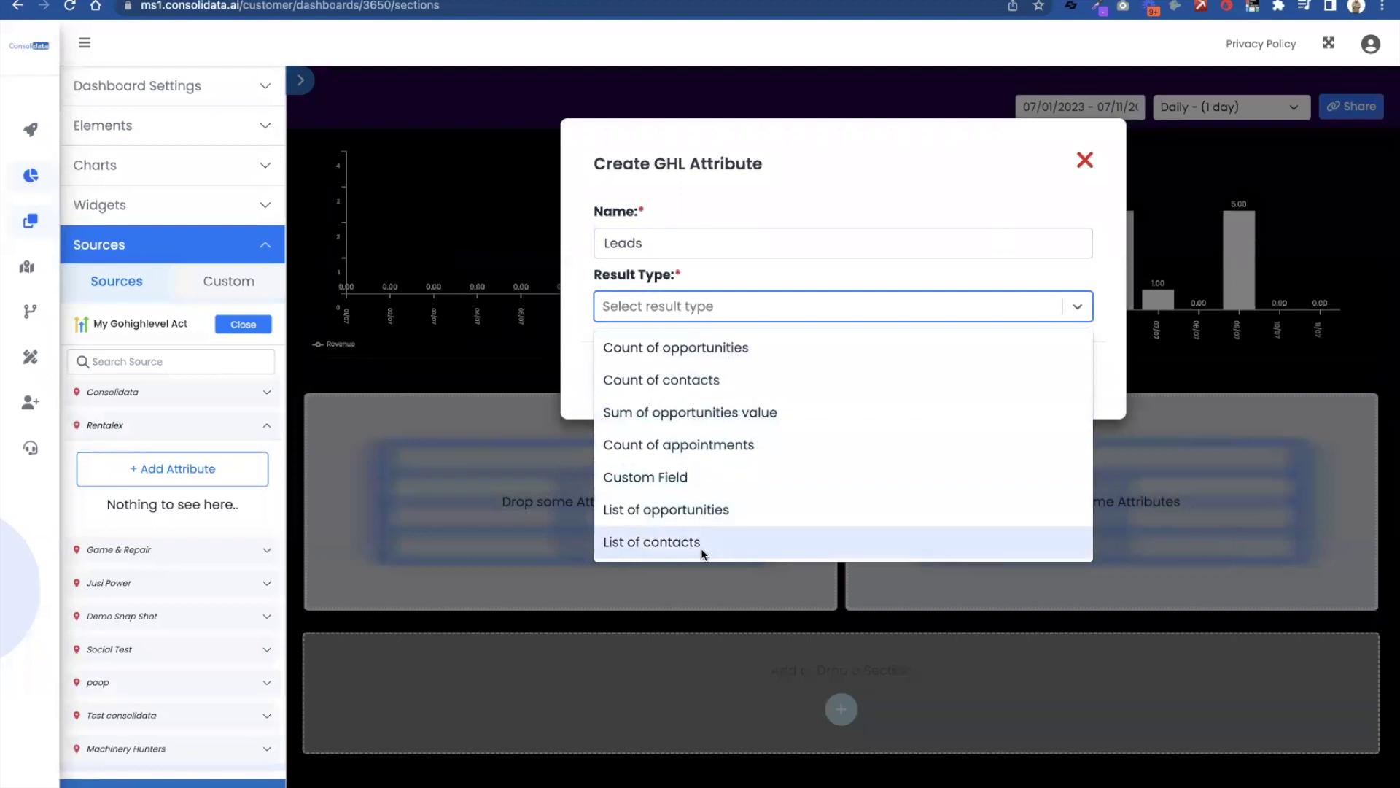
{"action": "left_click", "coordinate": [715, 512]}
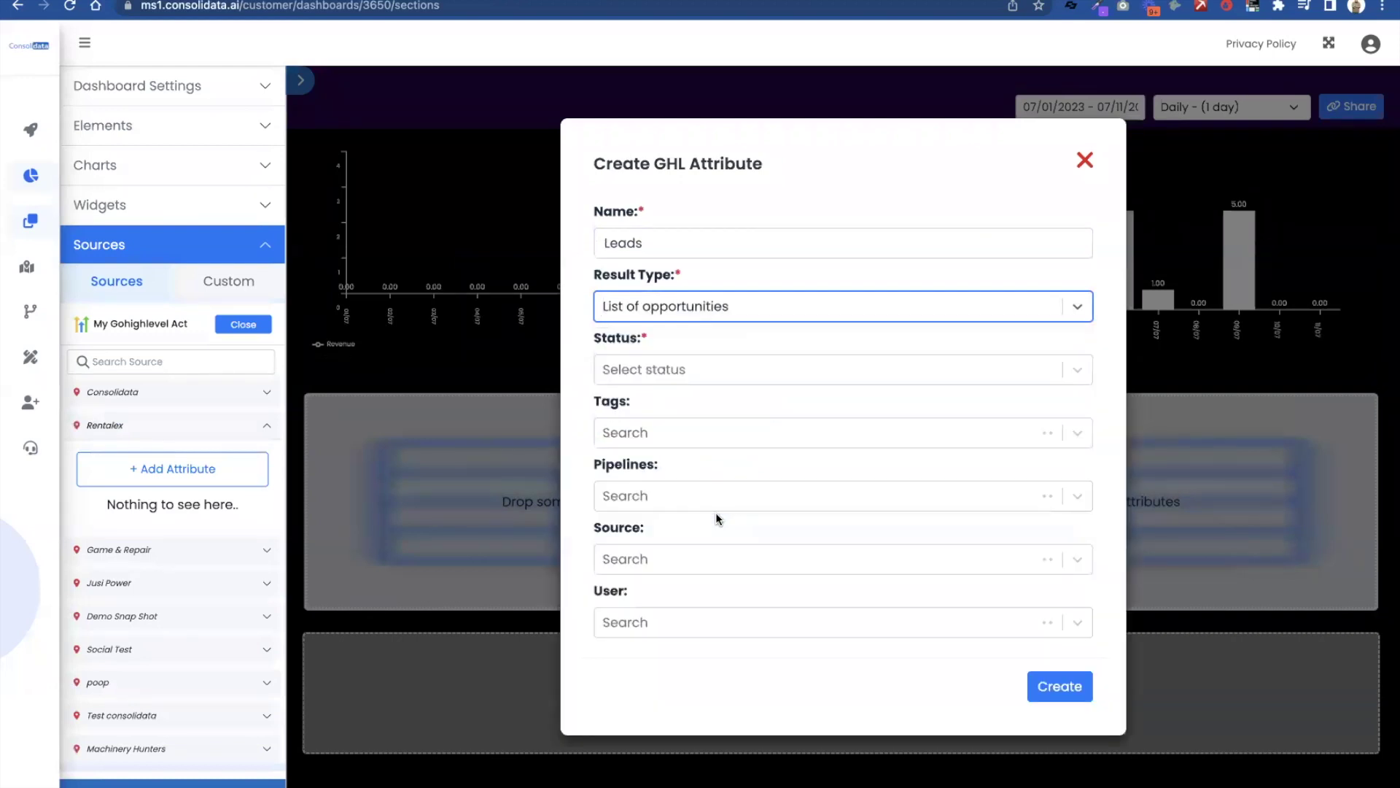
{"action": "left_click", "coordinate": [706, 373]}
{"action": "left_click", "coordinate": [702, 414]}
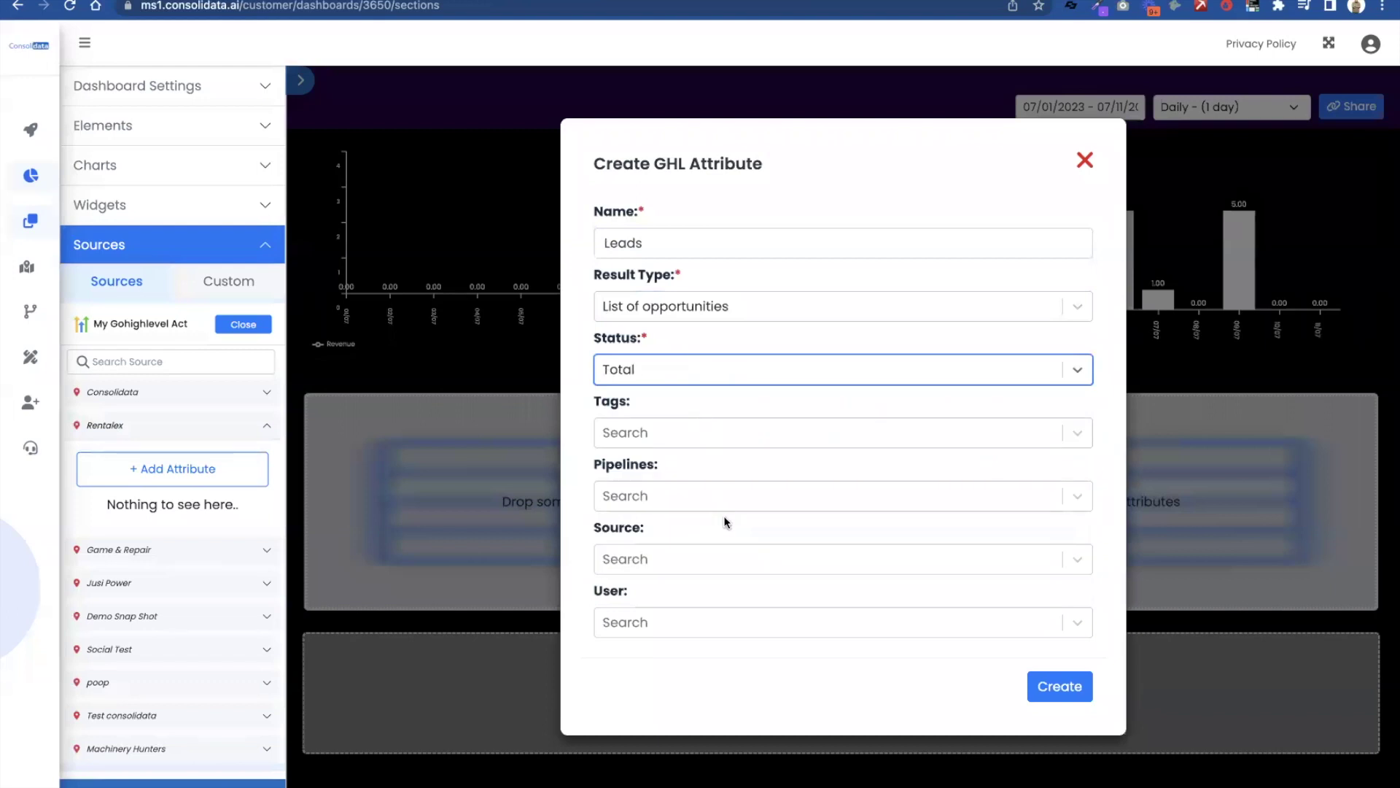
{"action": "left_click", "coordinate": [714, 547]}
{"action": "left_click", "coordinate": [718, 532]}
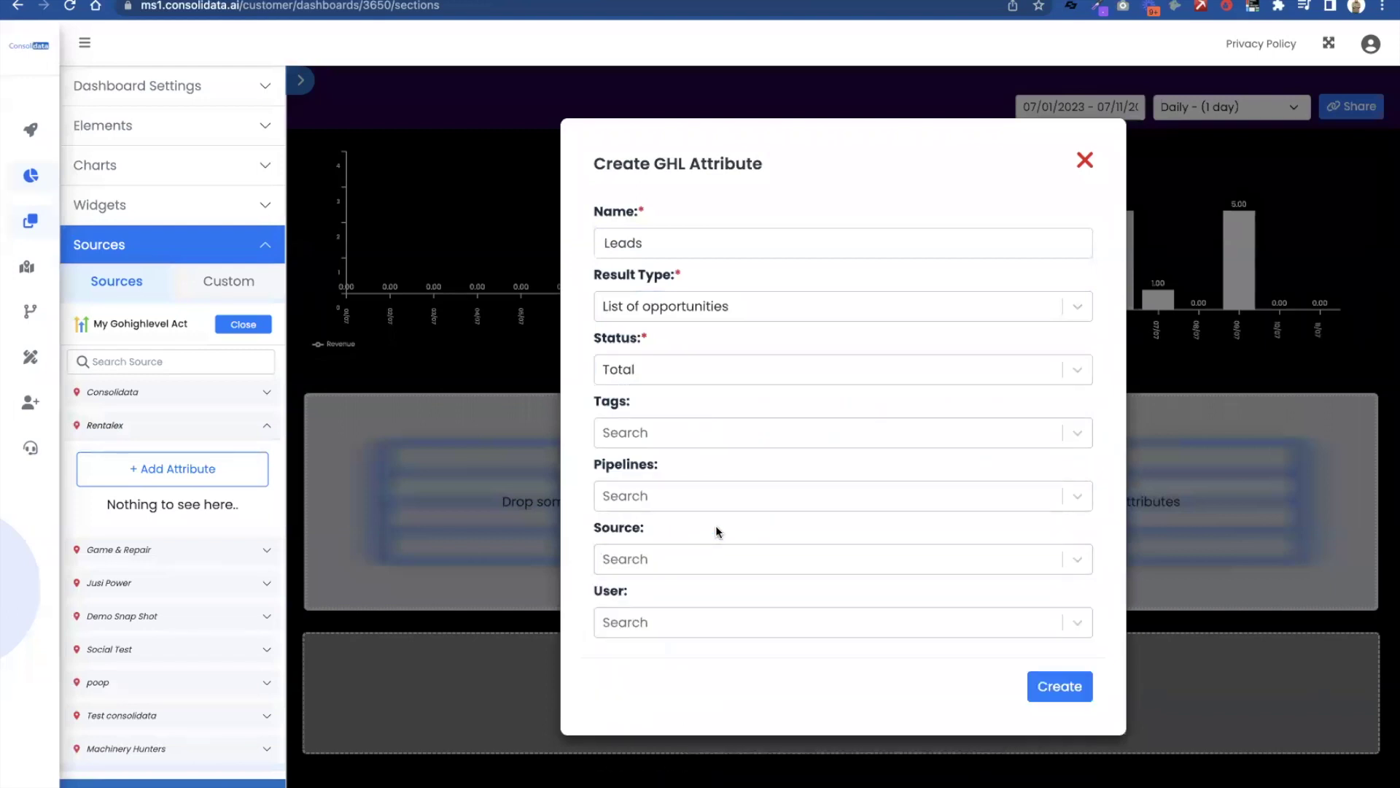
{"action": "left_click", "coordinate": [1060, 685]}
Step: Load the Leads attribute into the left GHL list and select its section
{"action": "left_click_drag", "start_coordinate": [99, 534], "coordinate": [458, 506]}
{"action": "scroll", "coordinate": [458, 505], "scroll_direction": "down", "scroll_amount": 5}
{"action": "left_click", "coordinate": [469, 532]}
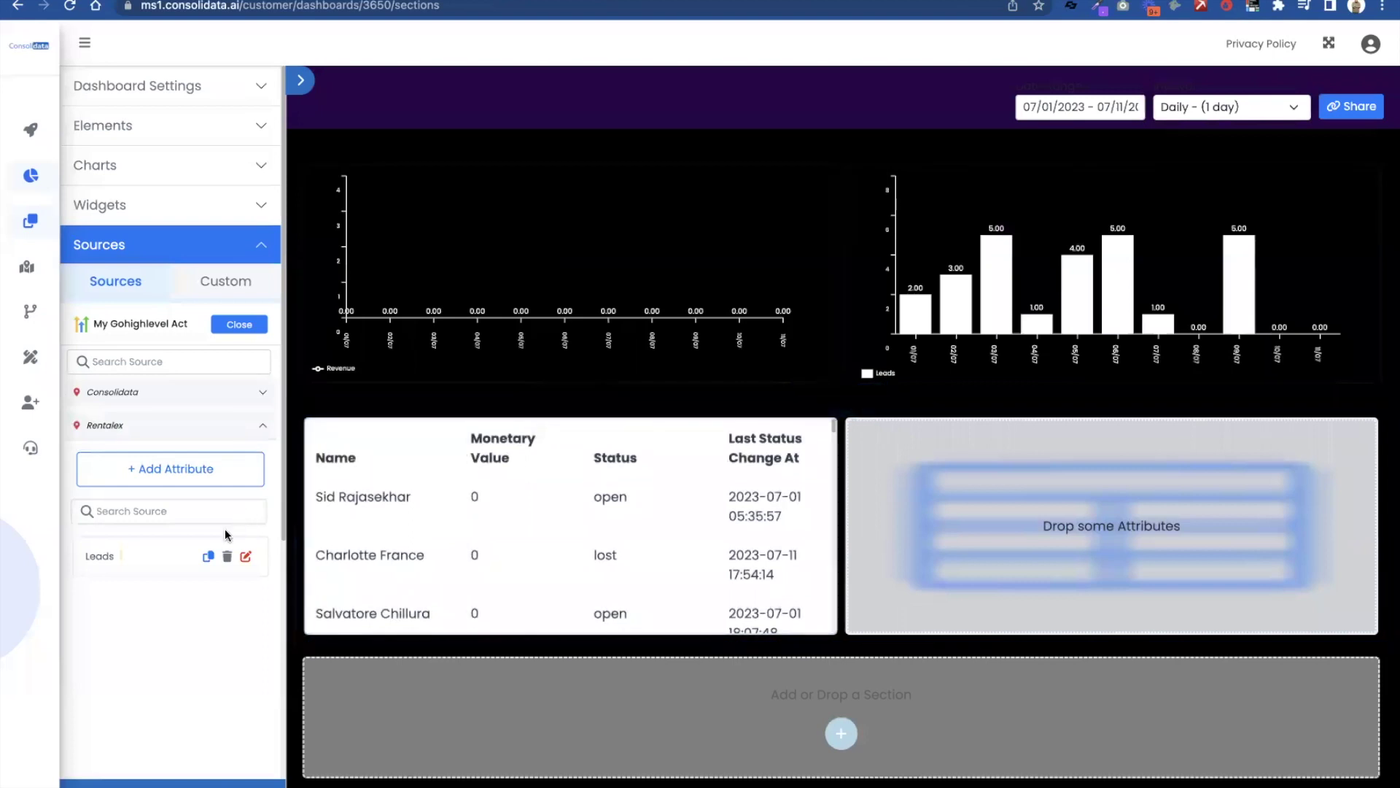
Step: Create a 'Won Deals' List of opportunities attribute with Won status and fill the right column
{"action": "left_click", "coordinate": [216, 476]}
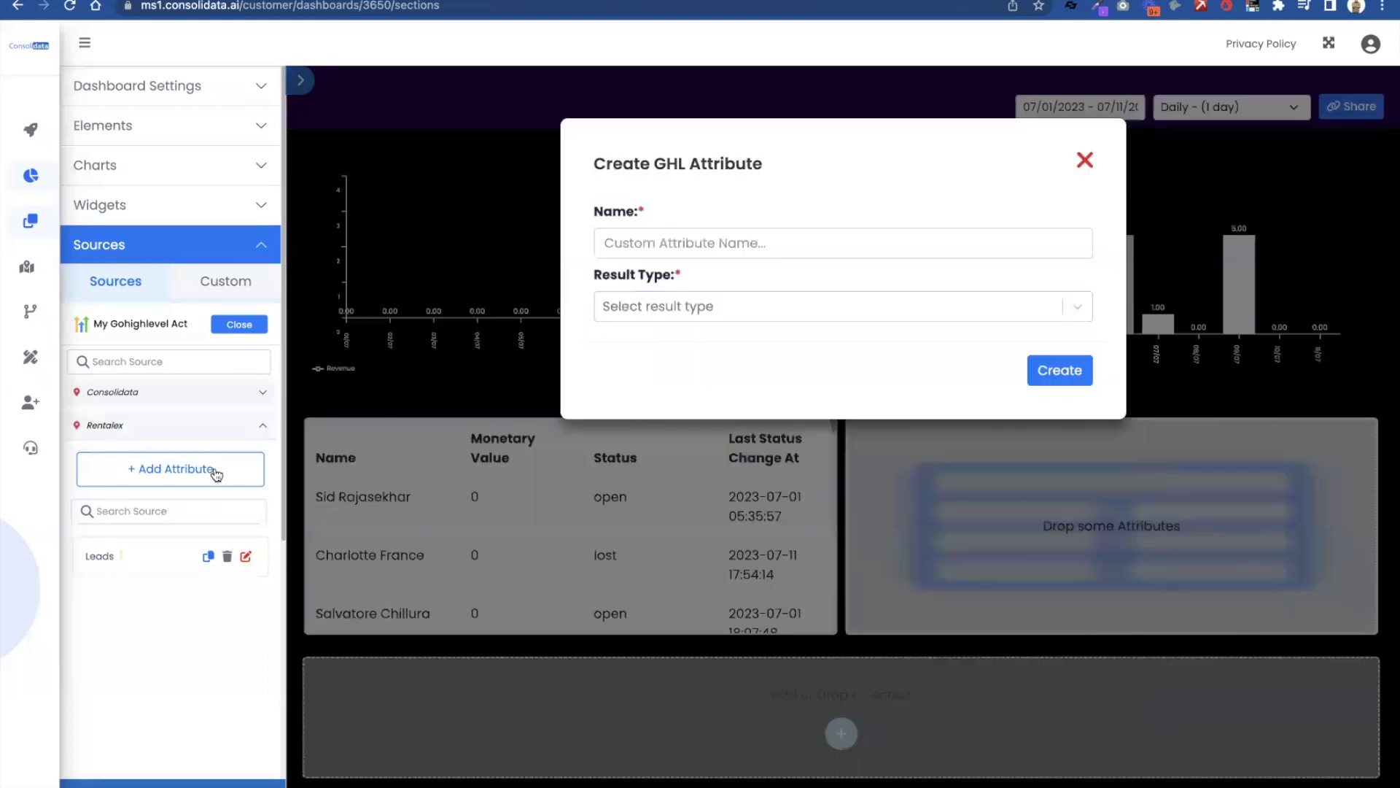
{"action": "left_click", "coordinate": [710, 240]}
{"action": "type", "text": "Won Deals"}
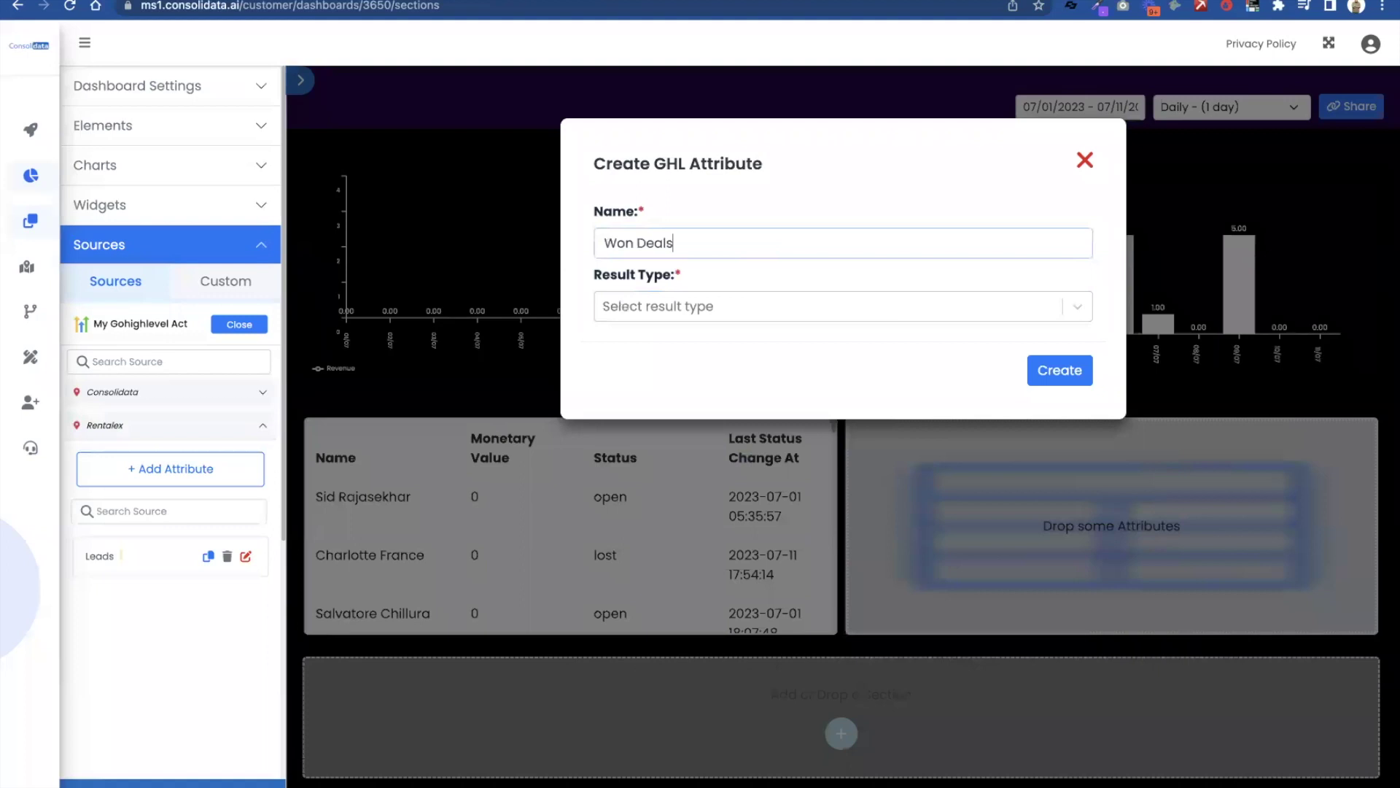
{"action": "left_click", "coordinate": [730, 305]}
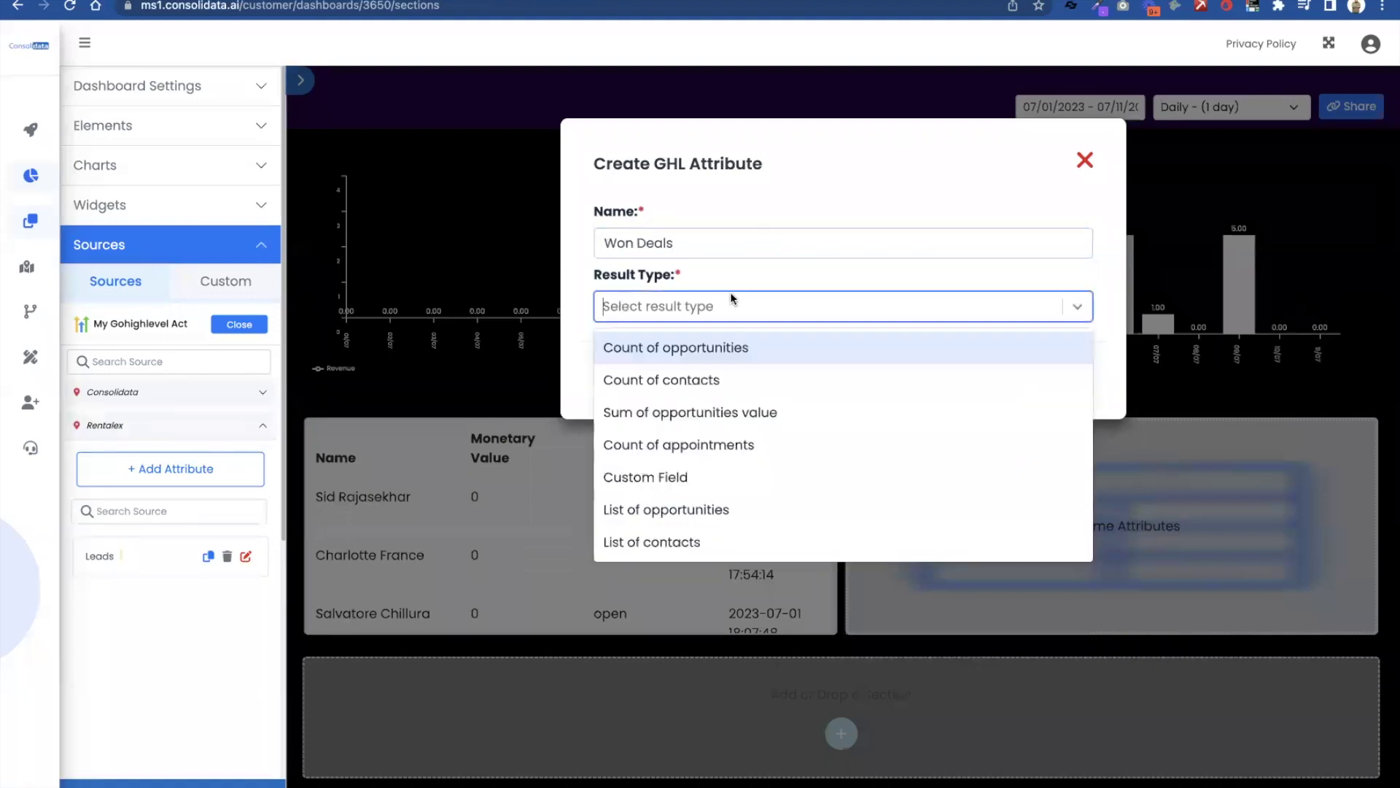
{"action": "left_click", "coordinate": [735, 515]}
{"action": "left_click", "coordinate": [724, 370]}
{"action": "left_click", "coordinate": [695, 471]}
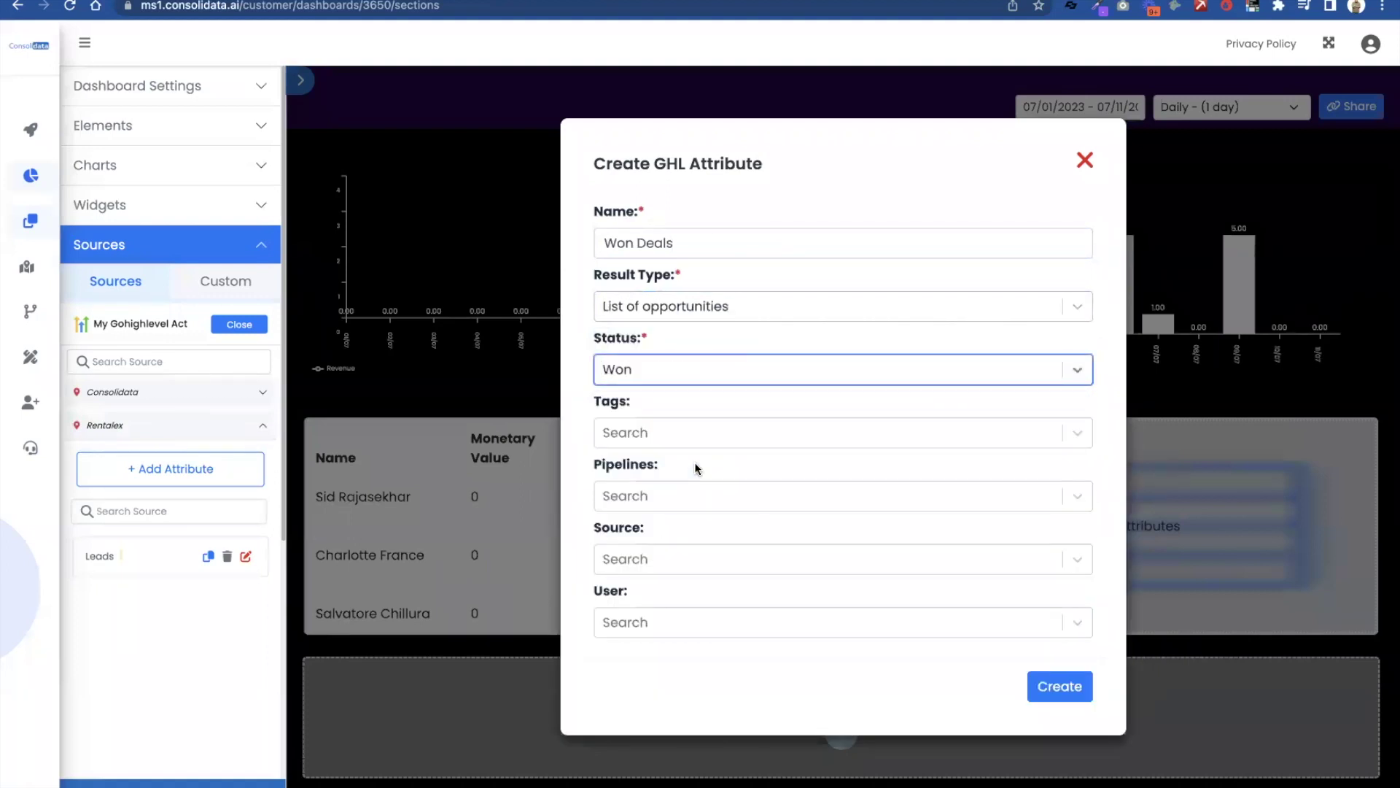
{"action": "left_click", "coordinate": [1072, 688]}
{"action": "left_click_drag", "start_coordinate": [141, 613], "coordinate": [1083, 561]}
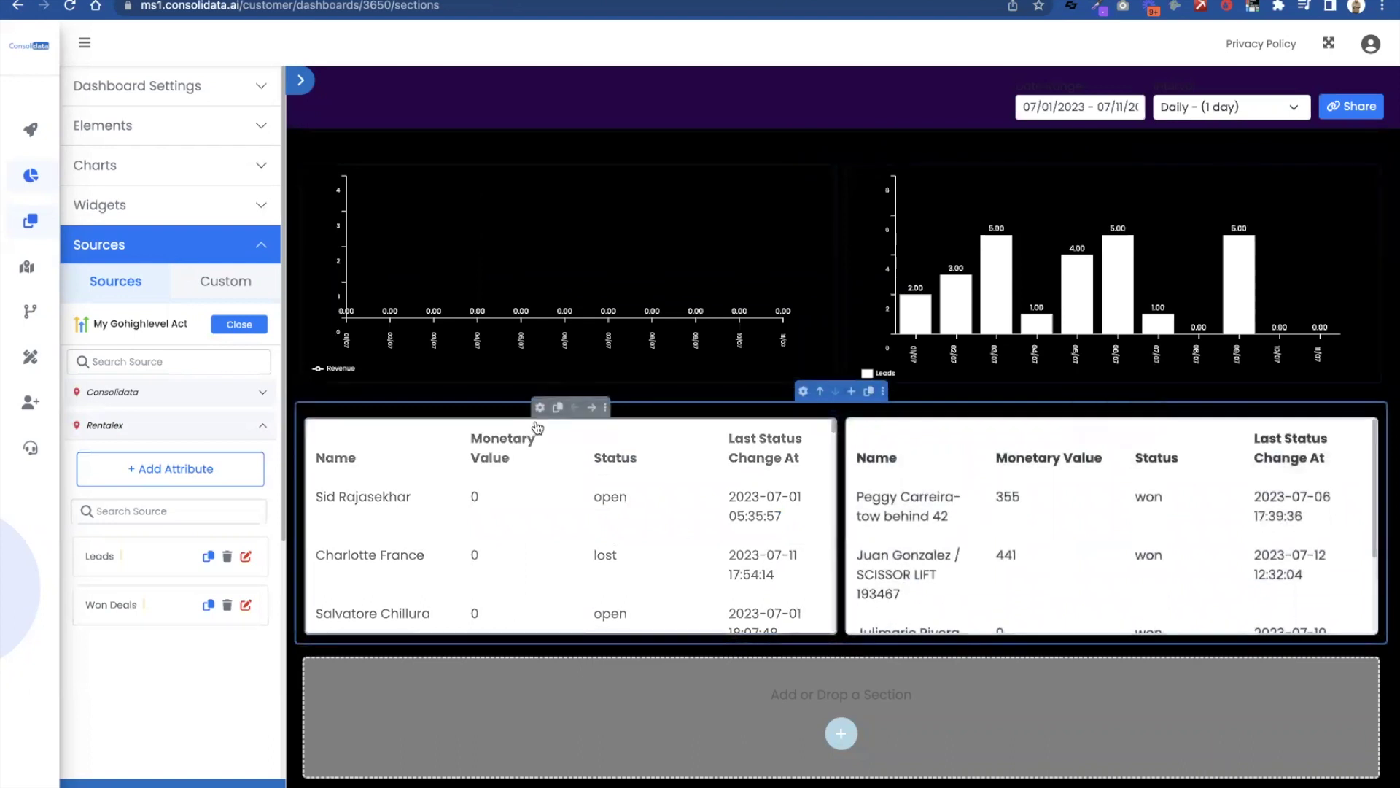
Step: Hide the Monetary Value and Status columns in the left table's Leads mapping
{"action": "left_click", "coordinate": [539, 409]}
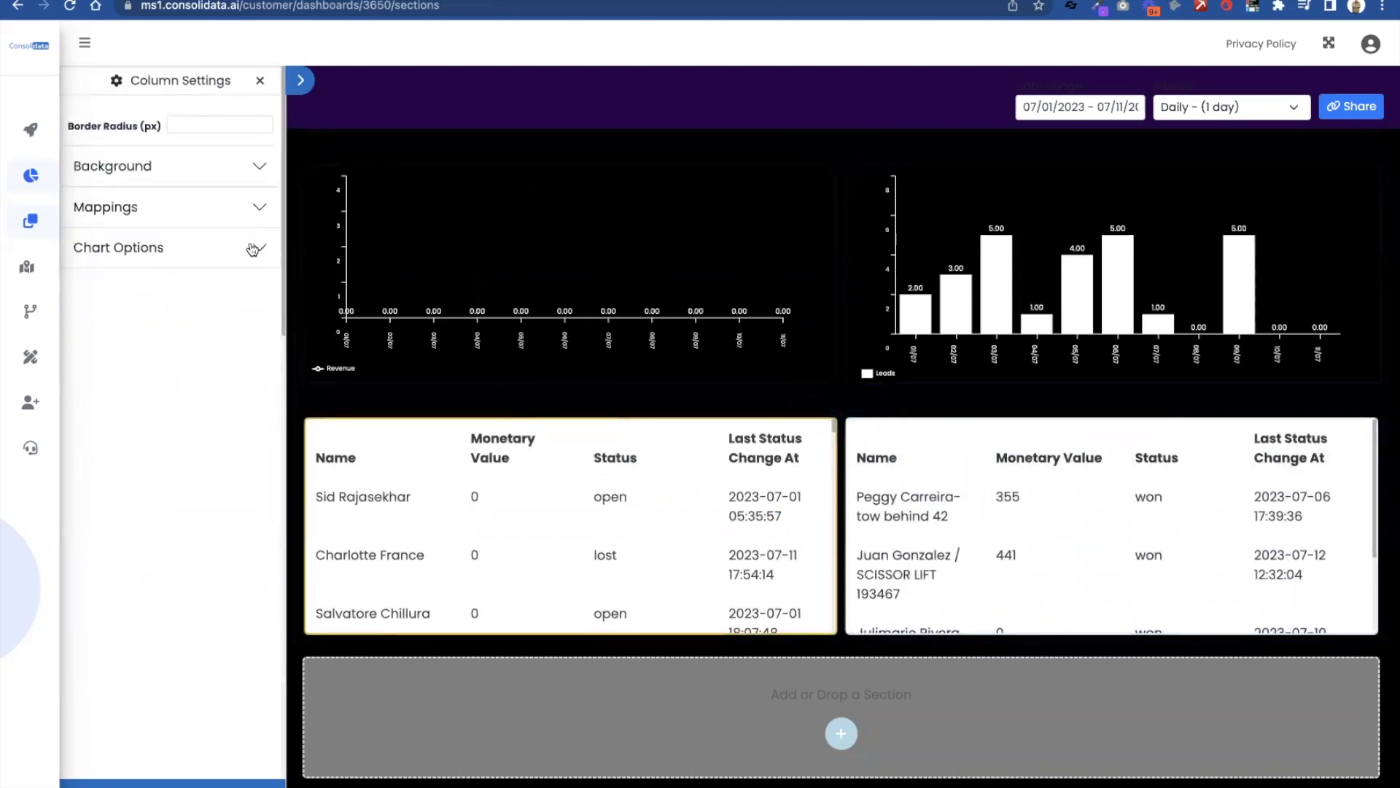
{"action": "left_click", "coordinate": [245, 201]}
{"action": "left_click", "coordinate": [251, 262]}
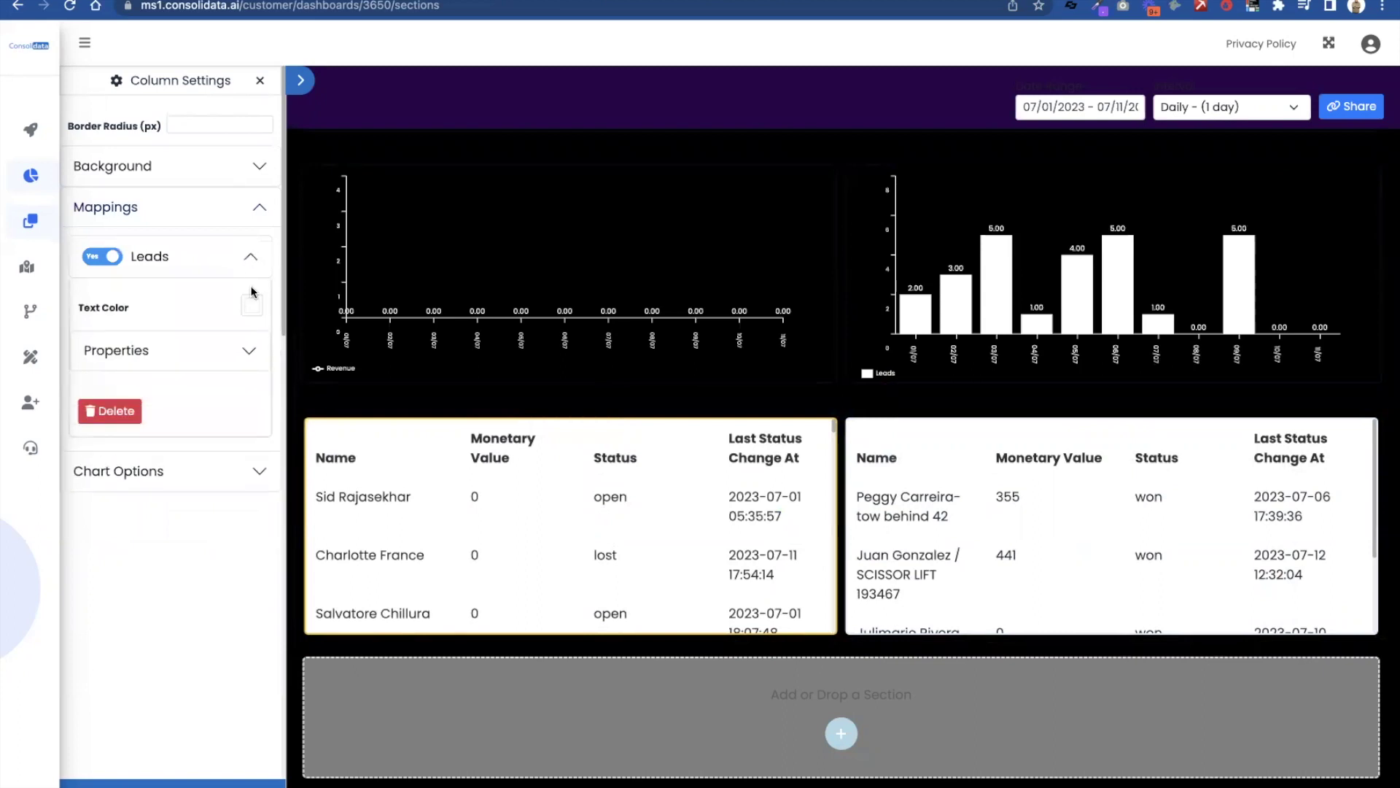
{"action": "left_click", "coordinate": [248, 355]}
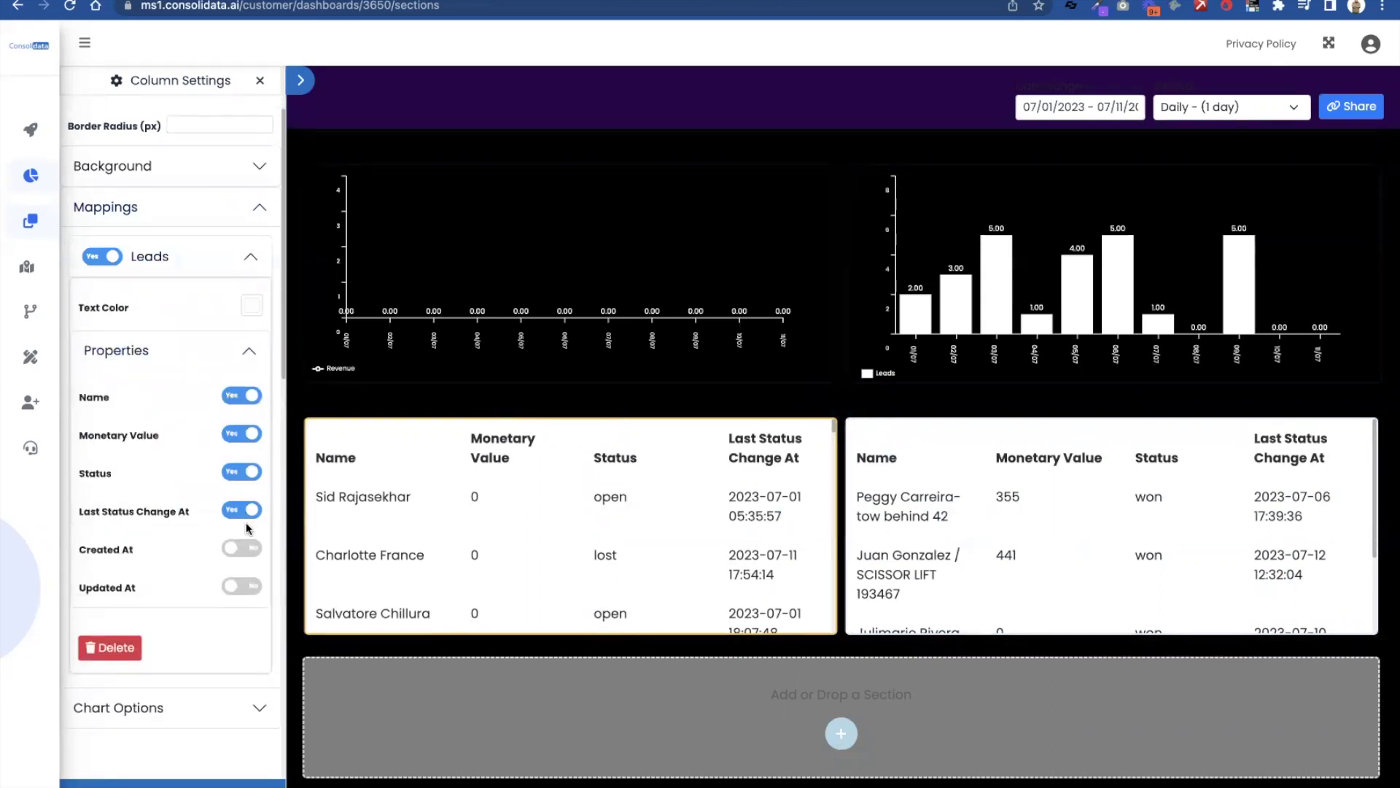
{"action": "left_click", "coordinate": [240, 434]}
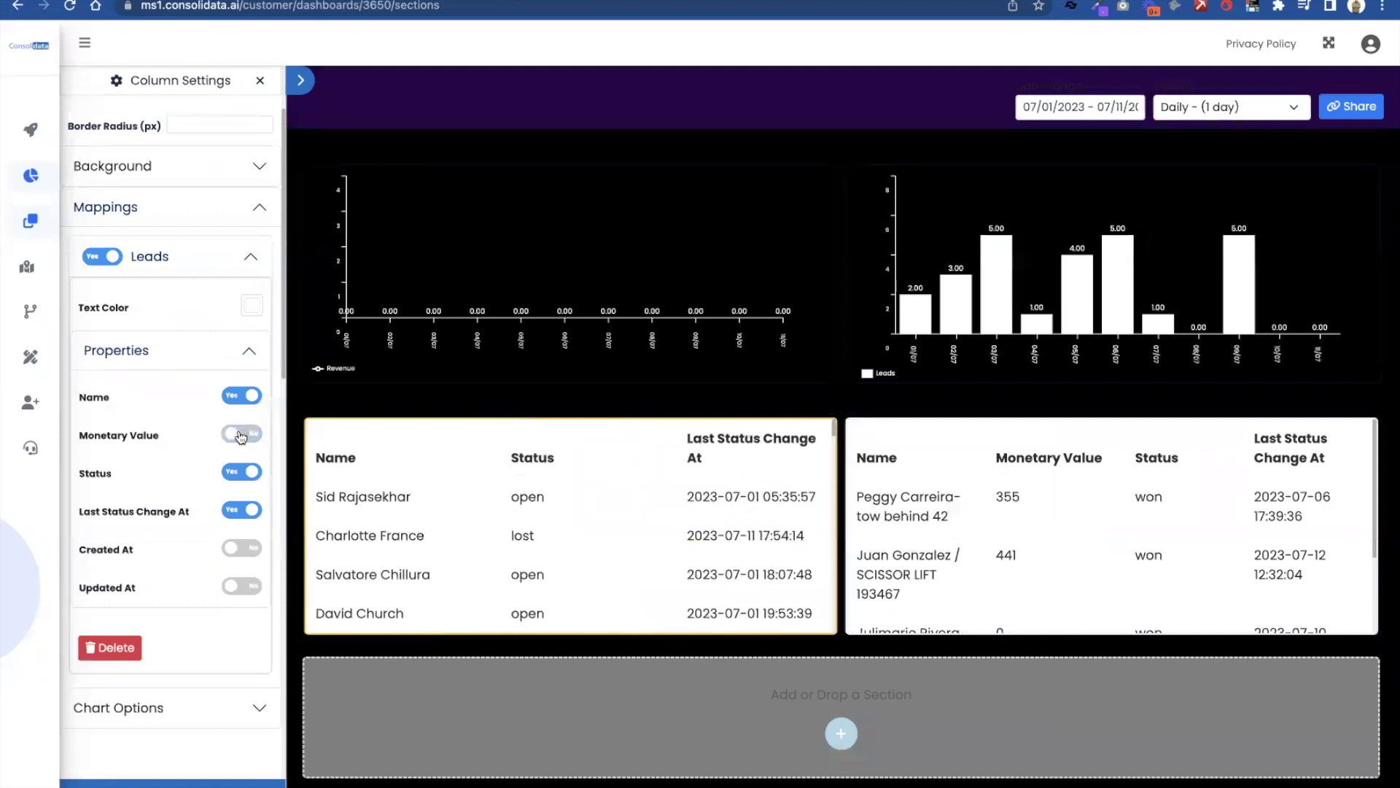
{"action": "left_click", "coordinate": [243, 472]}
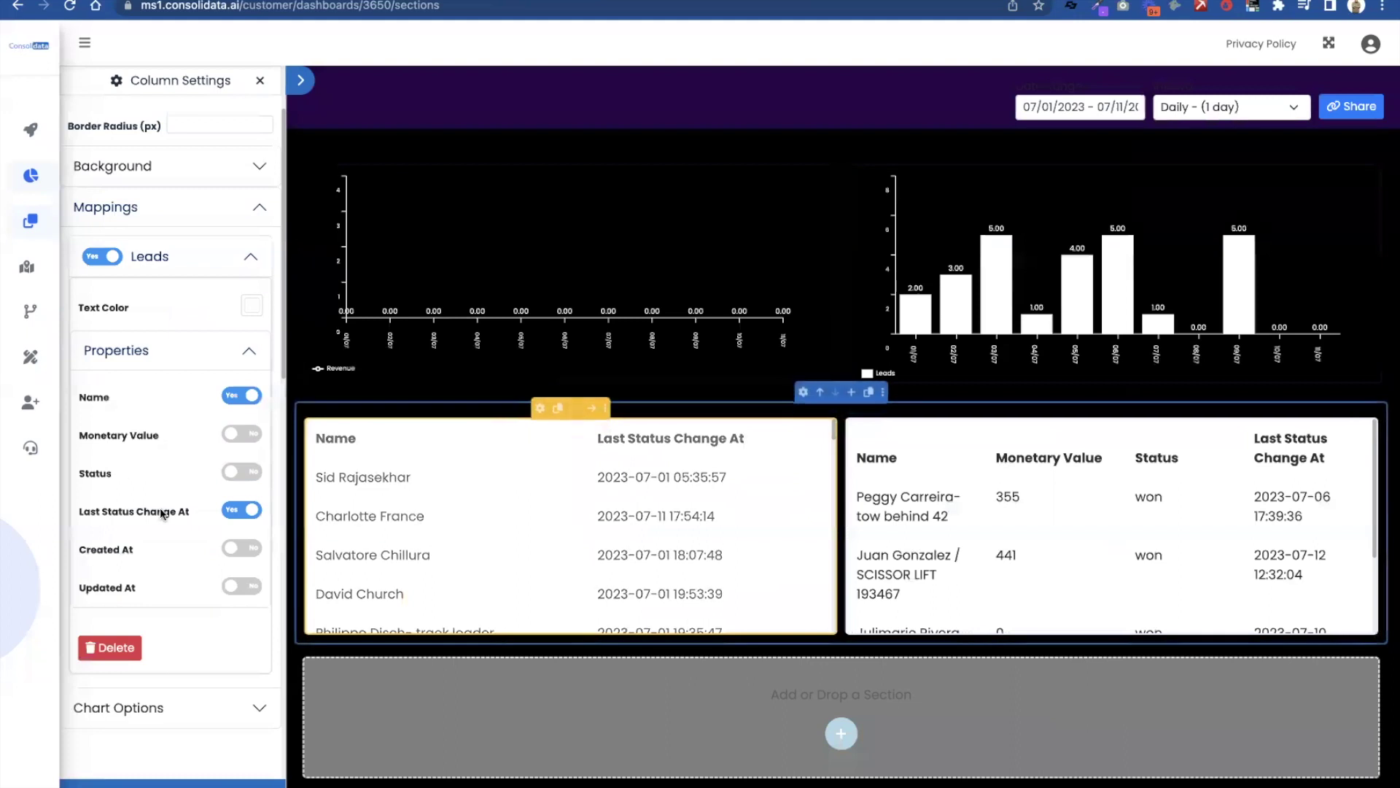
{"action": "scroll", "coordinate": [552, 546], "scroll_direction": "down", "scroll_amount": 2}
Step: Remove the Leads mapping from the left table
{"action": "left_click", "coordinate": [538, 408]}
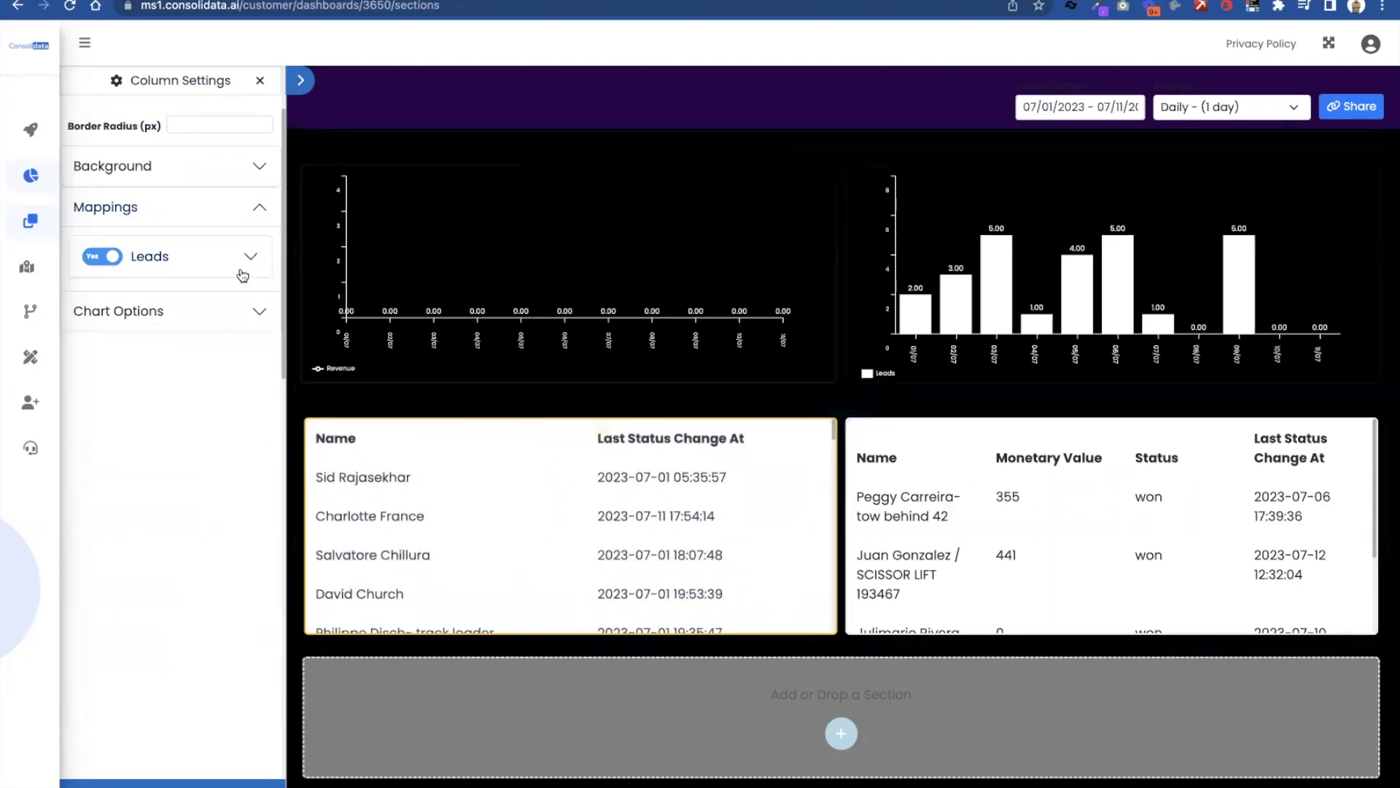
{"action": "left_click", "coordinate": [248, 259]}
{"action": "left_click", "coordinate": [110, 648]}
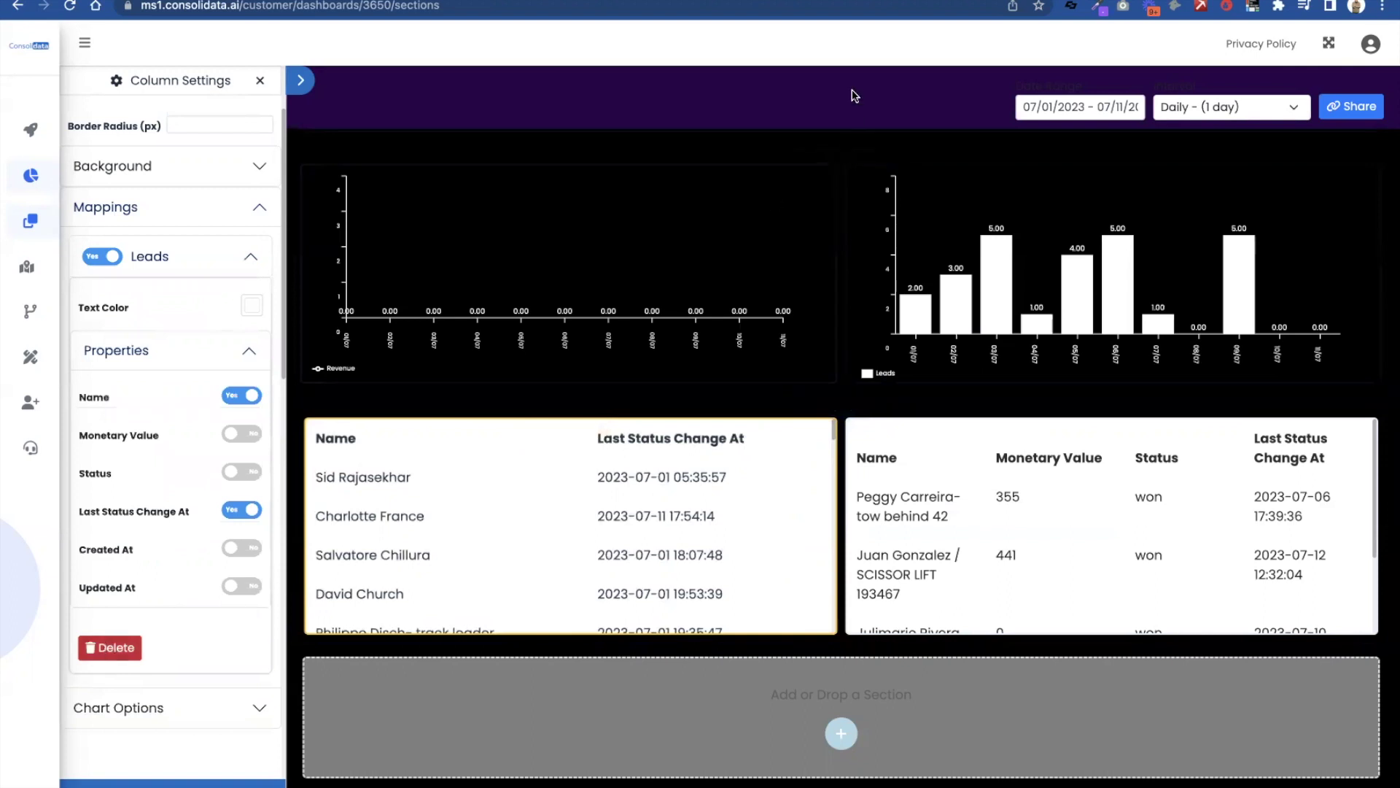
Step: Change the Leads attribute's result type to Count of contacts and update it
{"action": "left_click", "coordinate": [260, 80]}
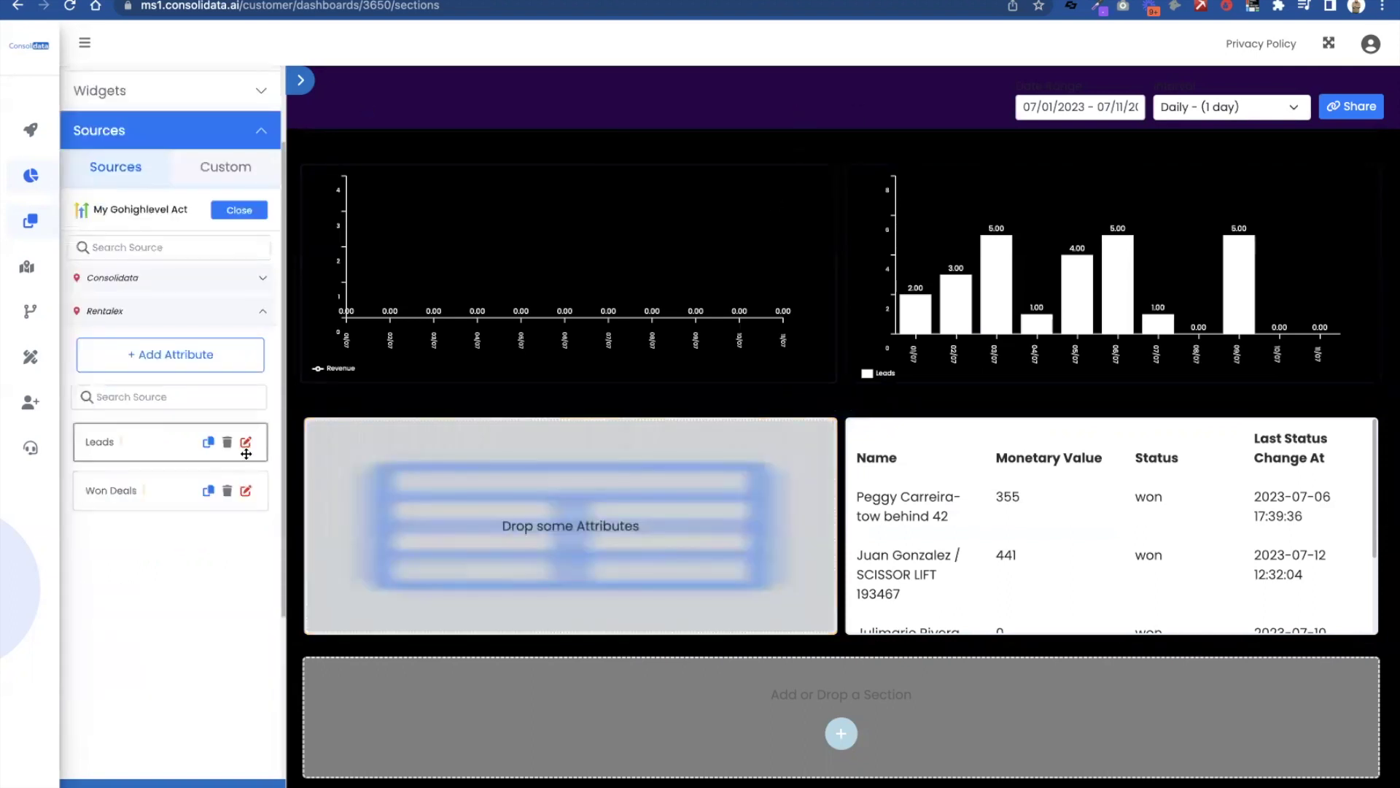
{"action": "left_click", "coordinate": [246, 442]}
{"action": "left_click", "coordinate": [744, 310]}
{"action": "left_click", "coordinate": [722, 377]}
{"action": "left_click", "coordinate": [1054, 559]}
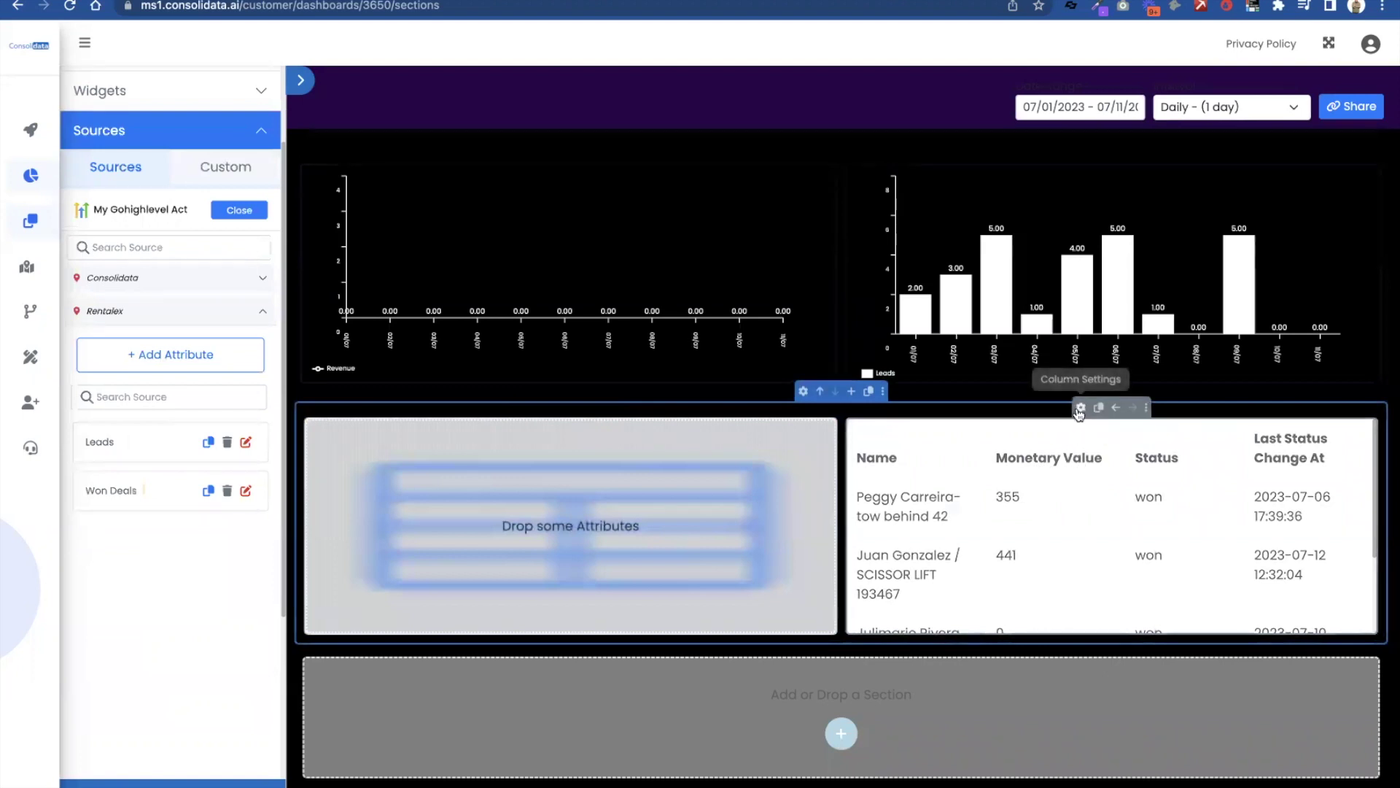
Step: Delete the right-hand table from the section and remove the Leads attribute
{"action": "left_click", "coordinate": [1081, 407]}
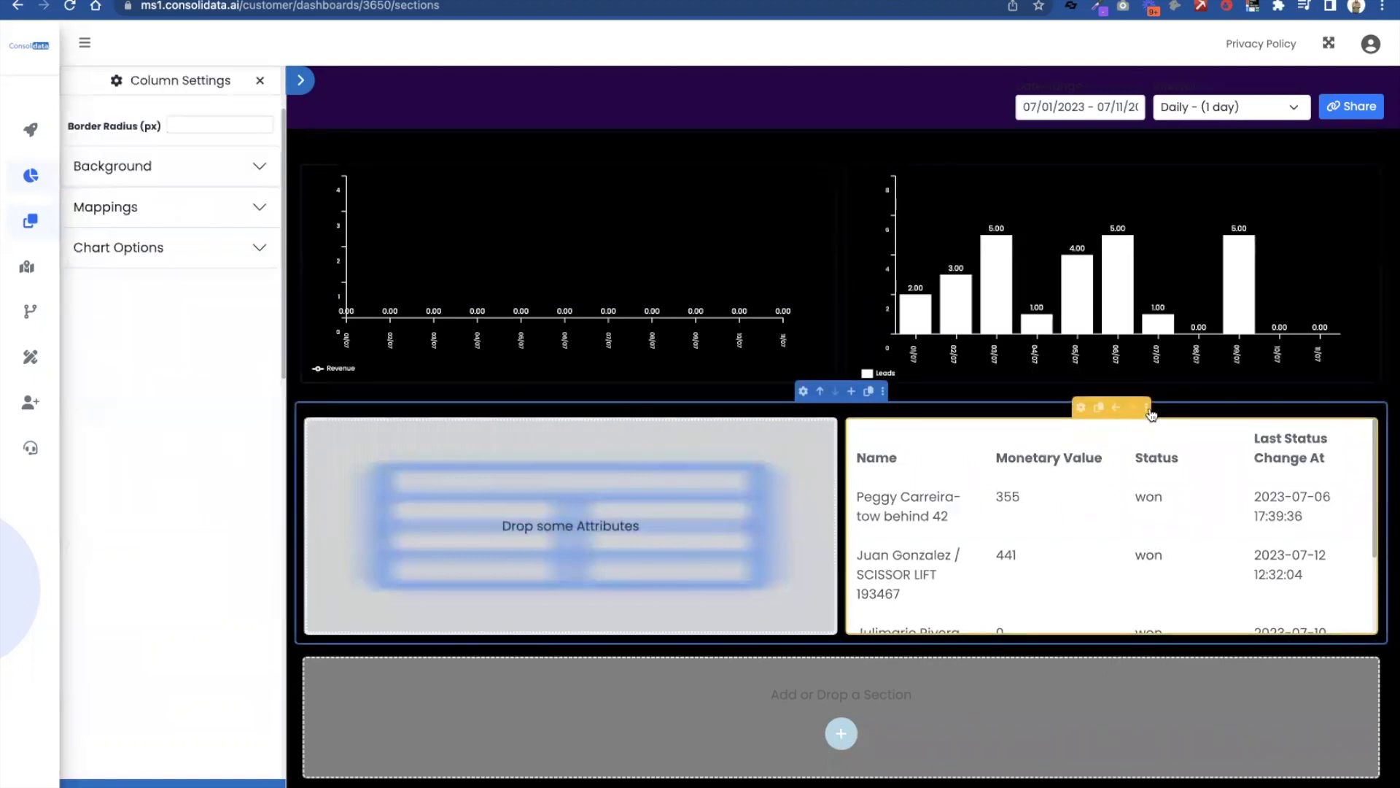
{"action": "left_click", "coordinate": [1149, 408]}
{"action": "left_click", "coordinate": [1169, 432]}
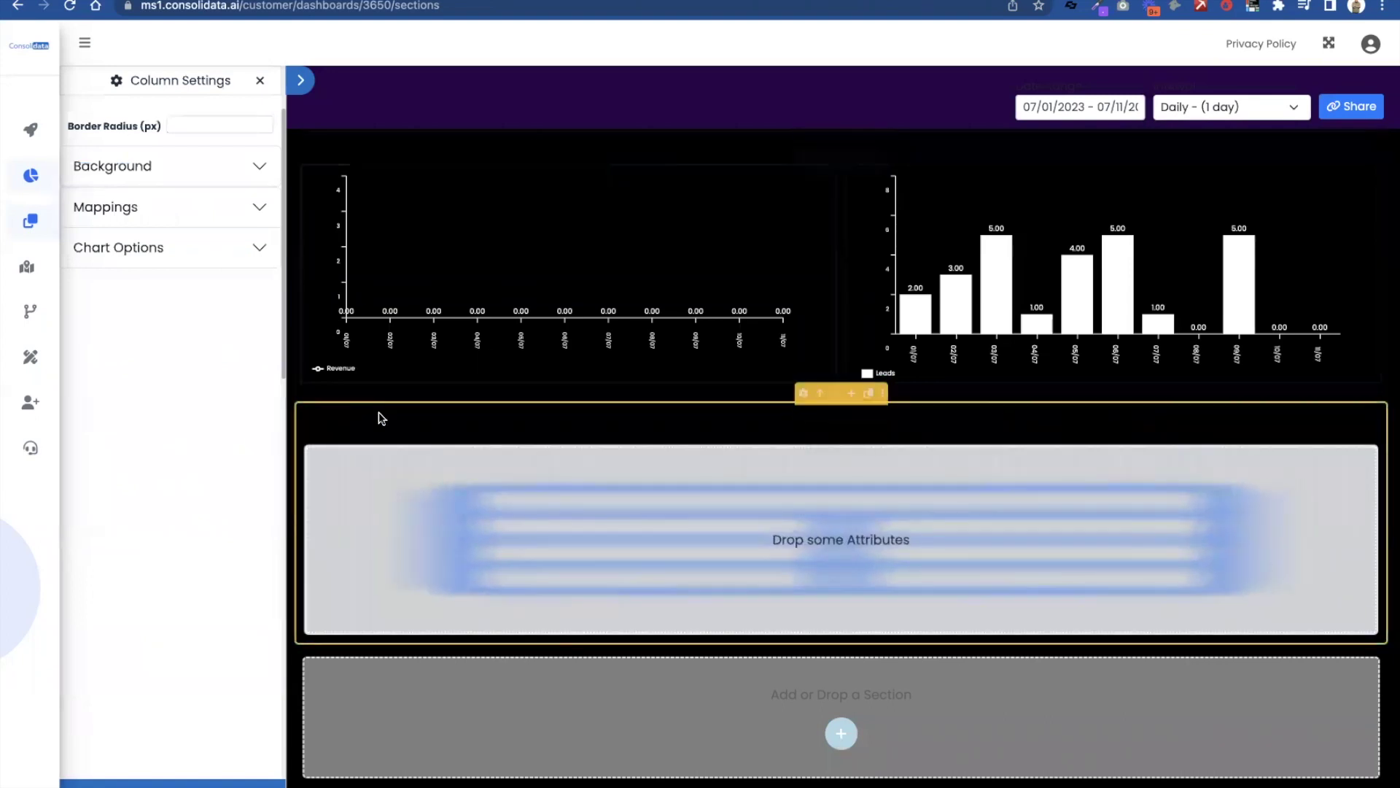
{"action": "left_click", "coordinate": [261, 80]}
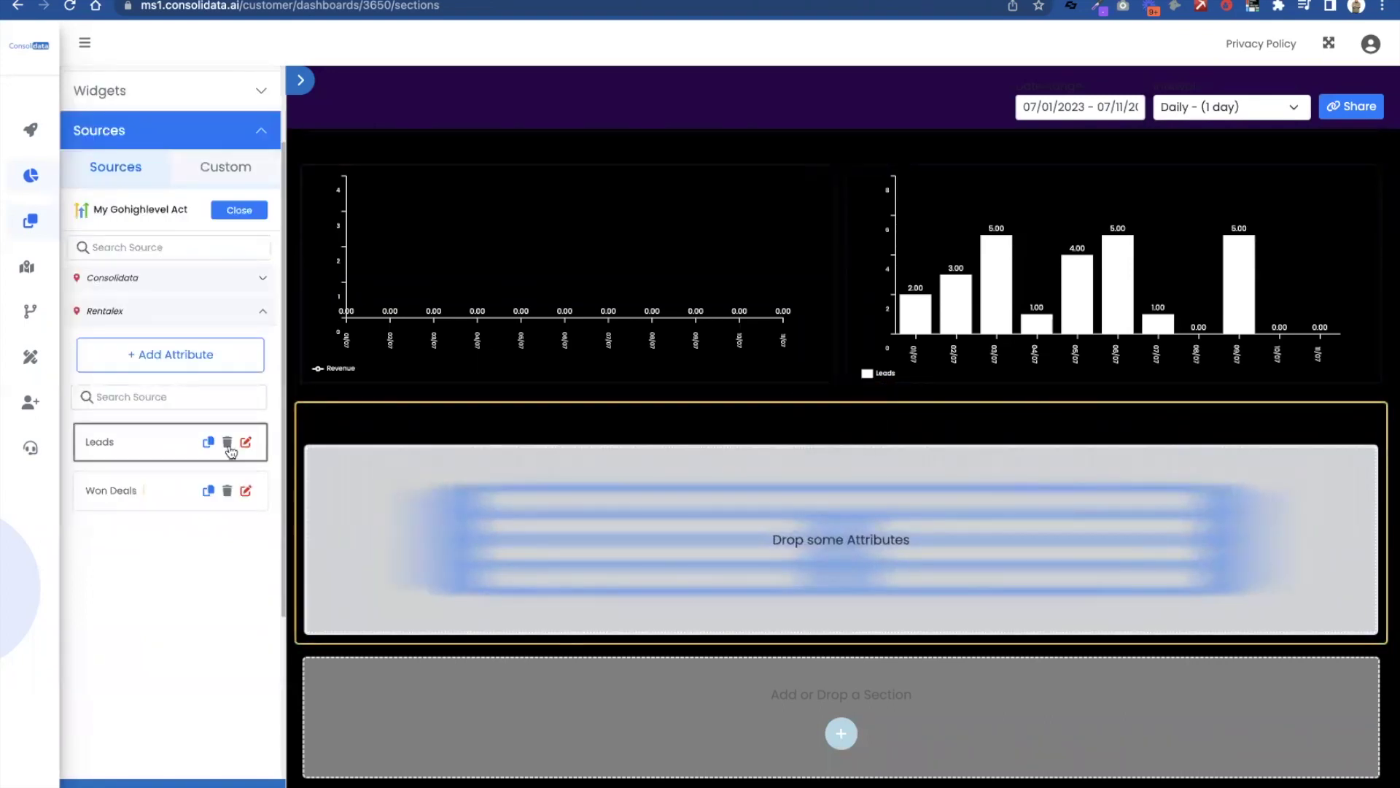
{"action": "left_click", "coordinate": [227, 441]}
Step: Start a new GHL attribute with List of contacts as its result type and pick a status
{"action": "left_click", "coordinate": [219, 358]}
{"action": "left_click", "coordinate": [711, 309]}
{"action": "left_click", "coordinate": [705, 543]}
{"action": "left_click", "coordinate": [702, 369]}
{"action": "left_click", "coordinate": [698, 438]}
{"action": "left_click", "coordinate": [697, 369]}
Step: Set Total status, name the attribute 'Contacts', create it and drop it into the empty section
{"action": "left_click", "coordinate": [686, 409]}
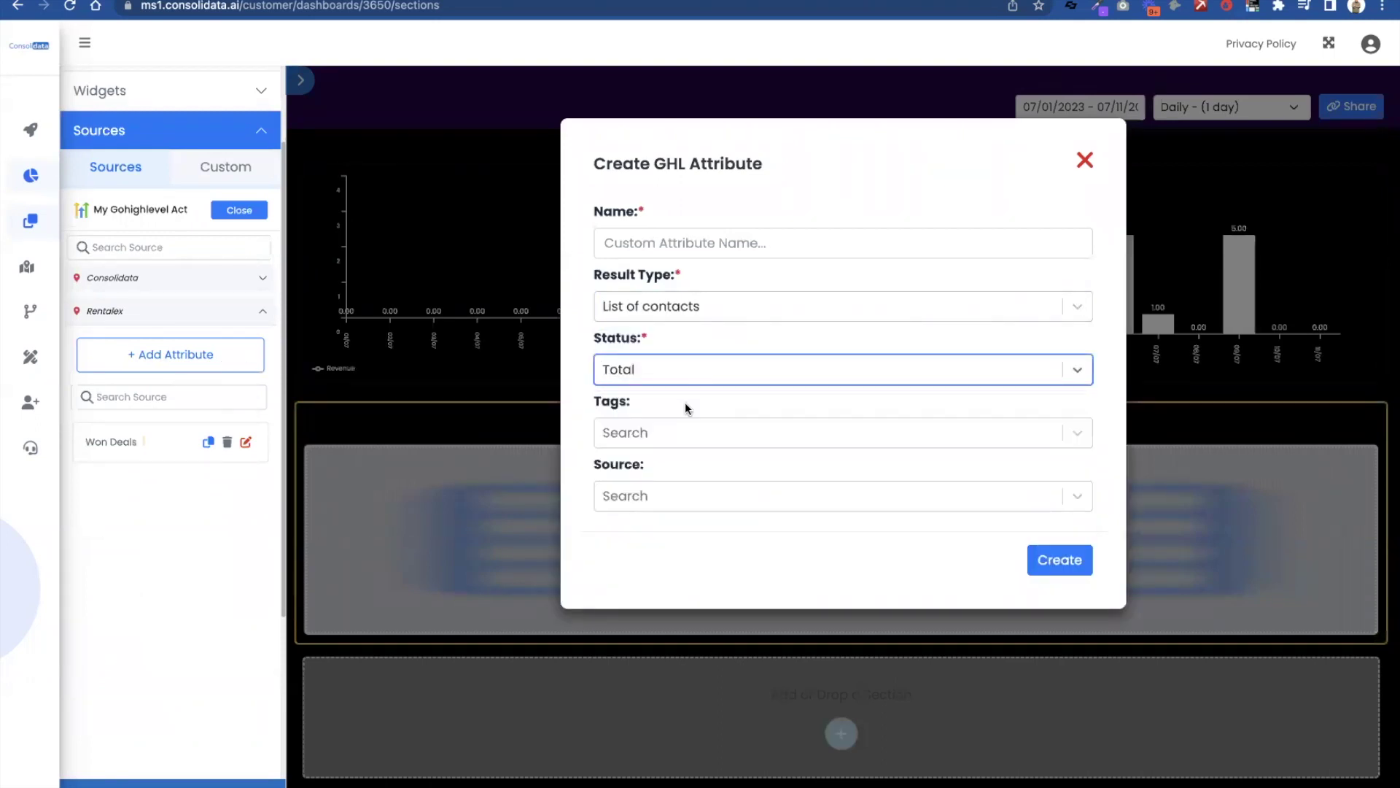
{"action": "left_click", "coordinate": [731, 250]}
{"action": "type", "text": "Contacts"}
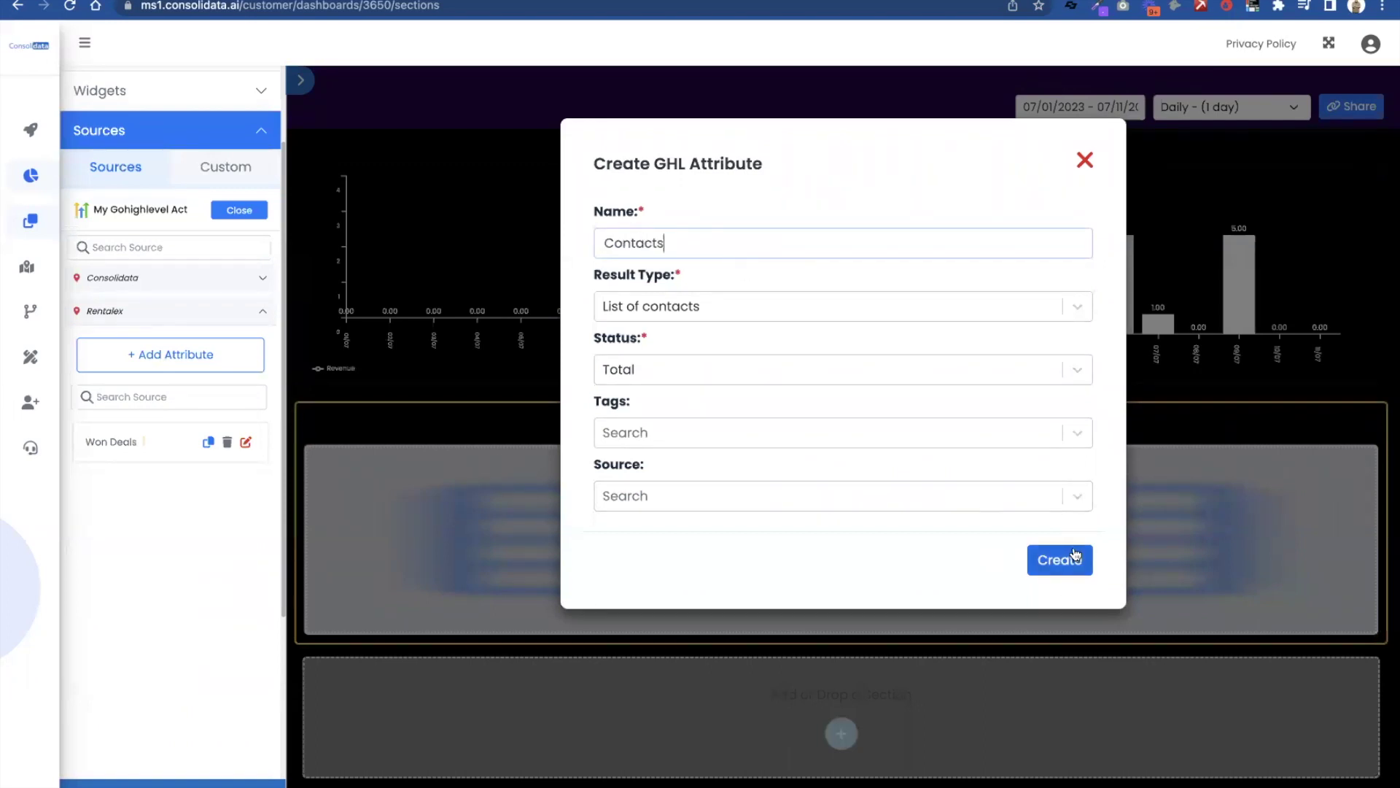
{"action": "left_click", "coordinate": [1059, 558]}
{"action": "left_click_drag", "start_coordinate": [141, 500], "coordinate": [532, 529]}
Step: Bring up the contacts table's Contacts mapping field toggles in Column Settings
{"action": "left_click", "coordinate": [810, 434]}
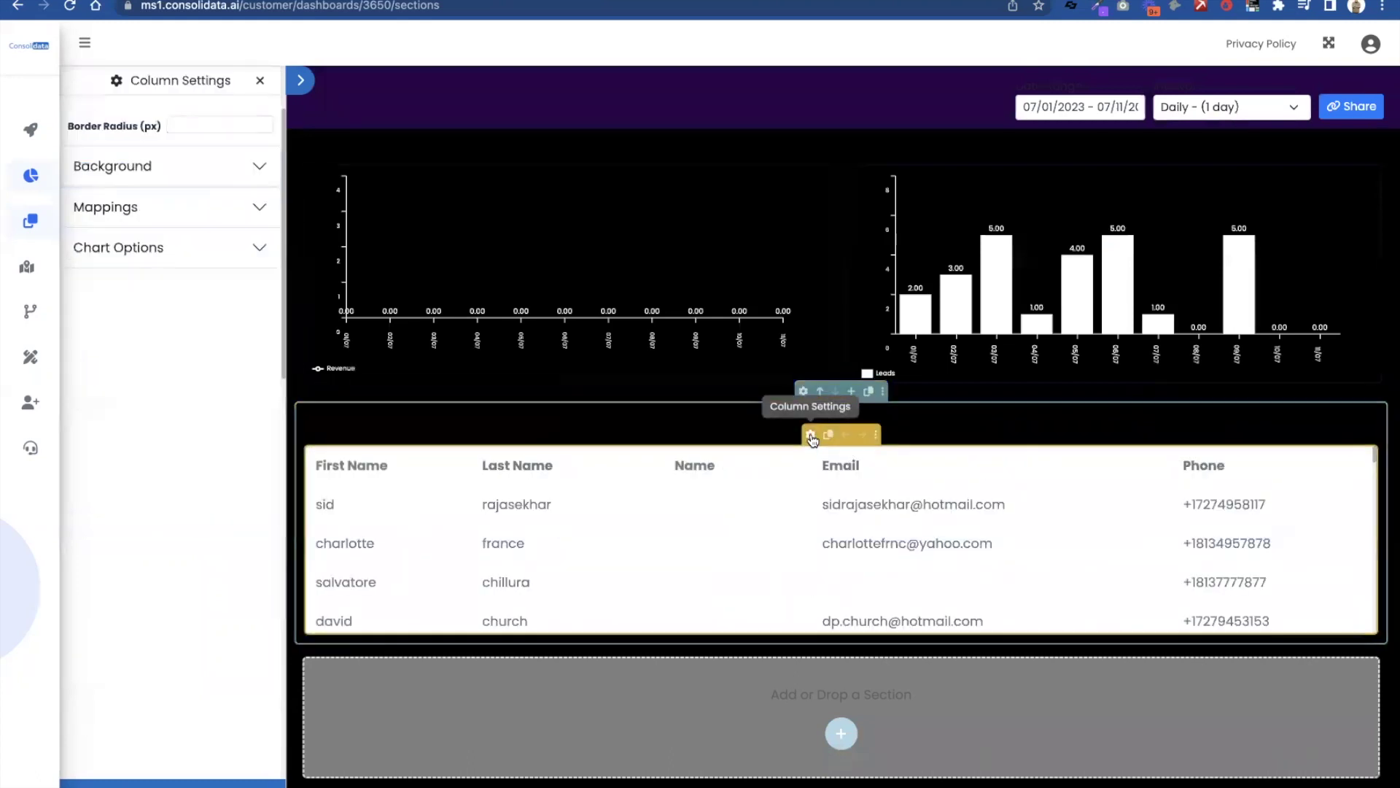
{"action": "left_click", "coordinate": [220, 250]}
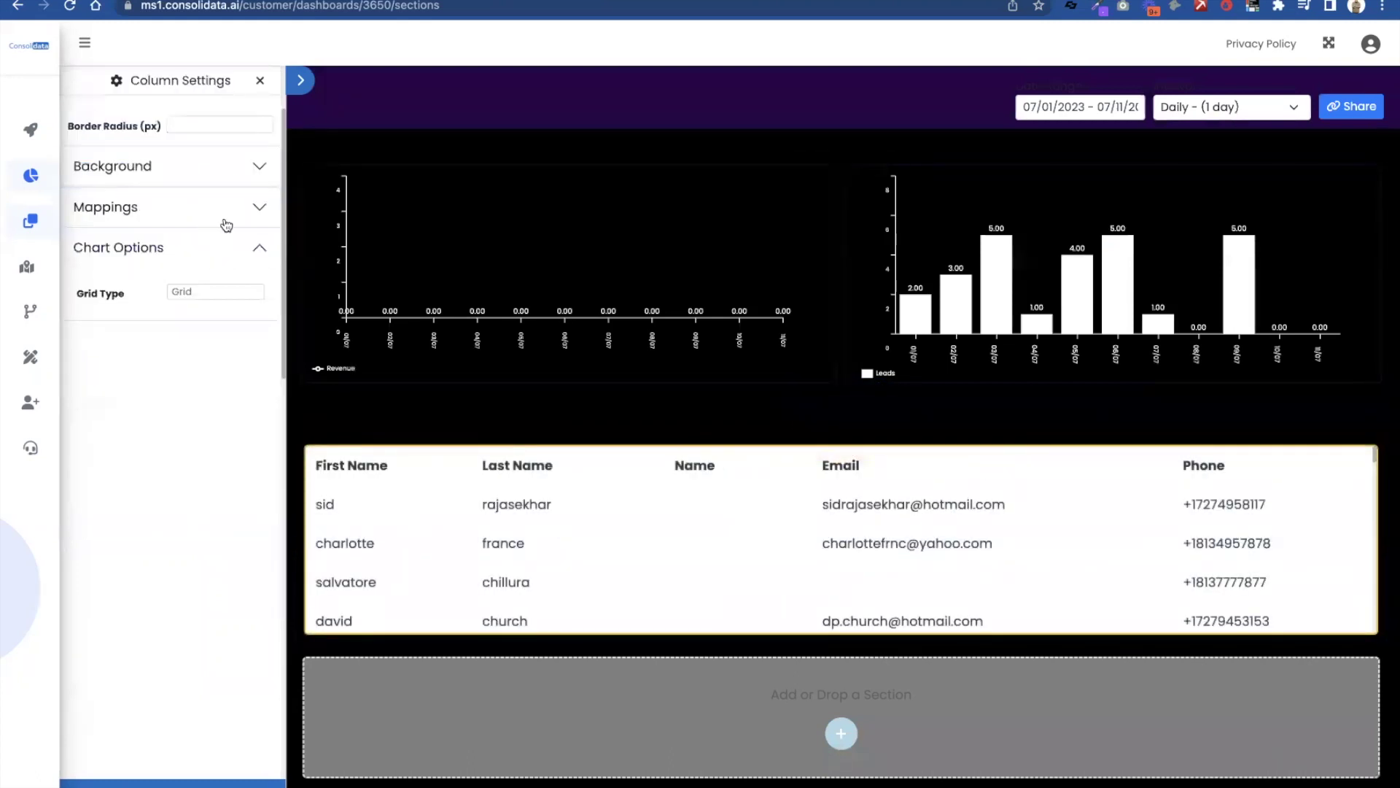
{"action": "left_click", "coordinate": [226, 219]}
{"action": "left_click", "coordinate": [226, 261]}
{"action": "left_click", "coordinate": [241, 352]}
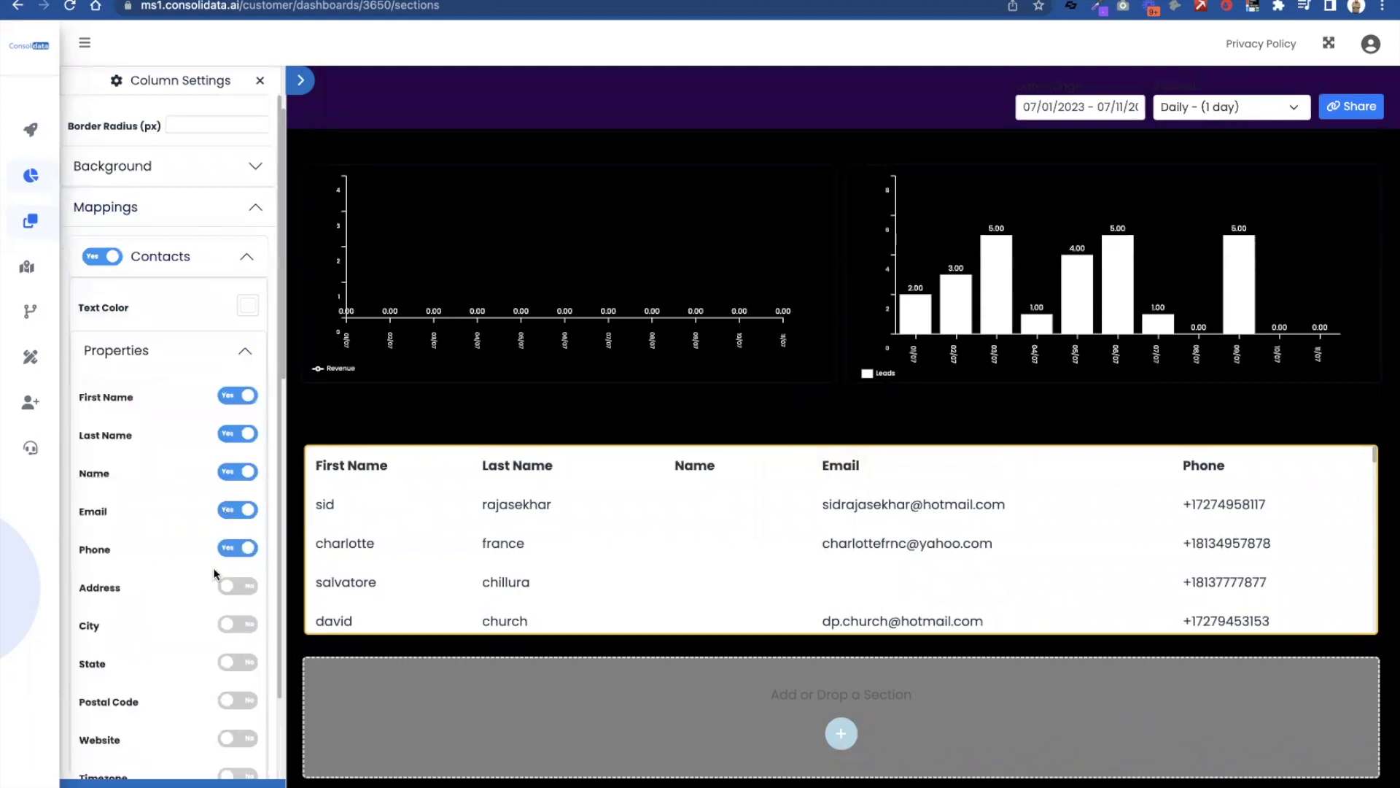
{"action": "scroll", "coordinate": [215, 573], "scroll_direction": "down", "scroll_amount": 3}
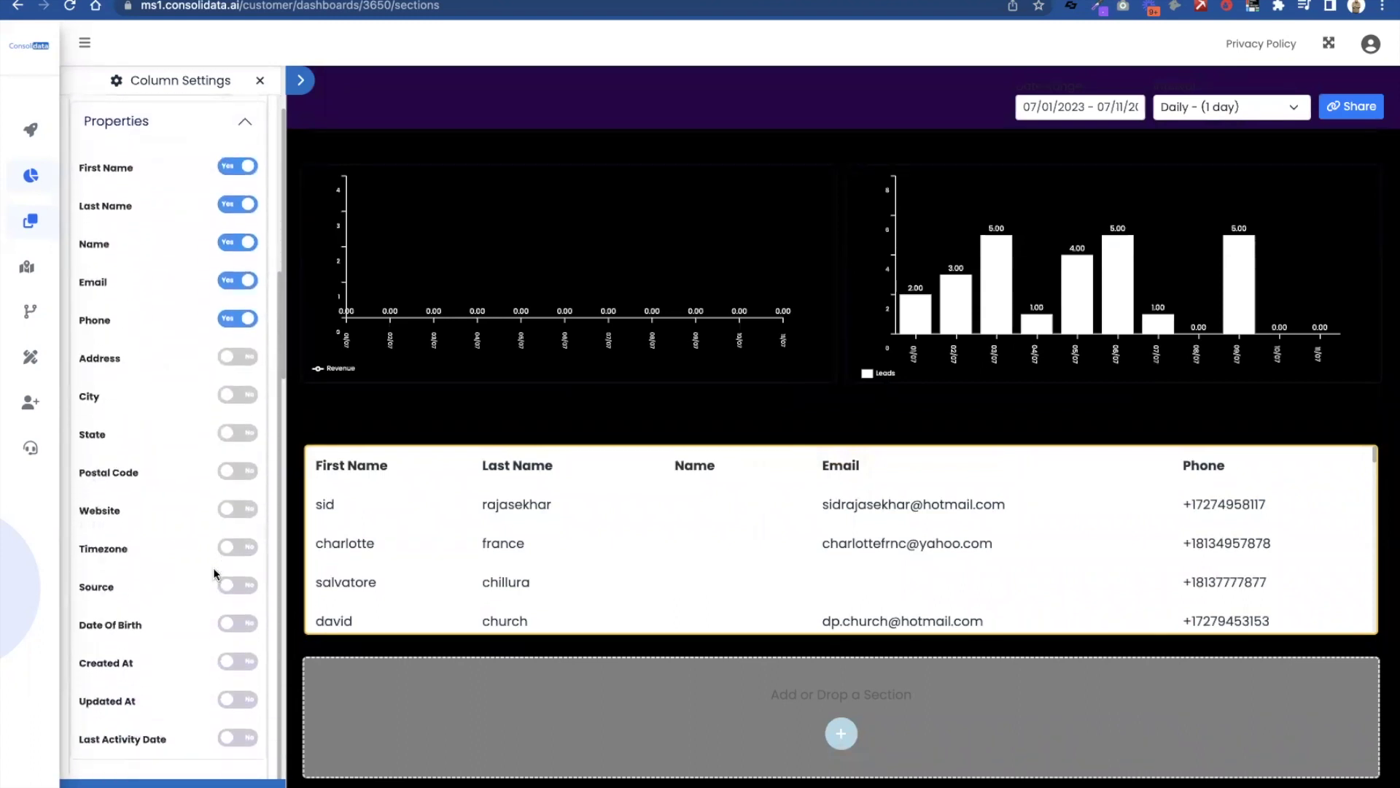
{"action": "scroll", "coordinate": [215, 574], "scroll_direction": "up", "scroll_amount": 1}
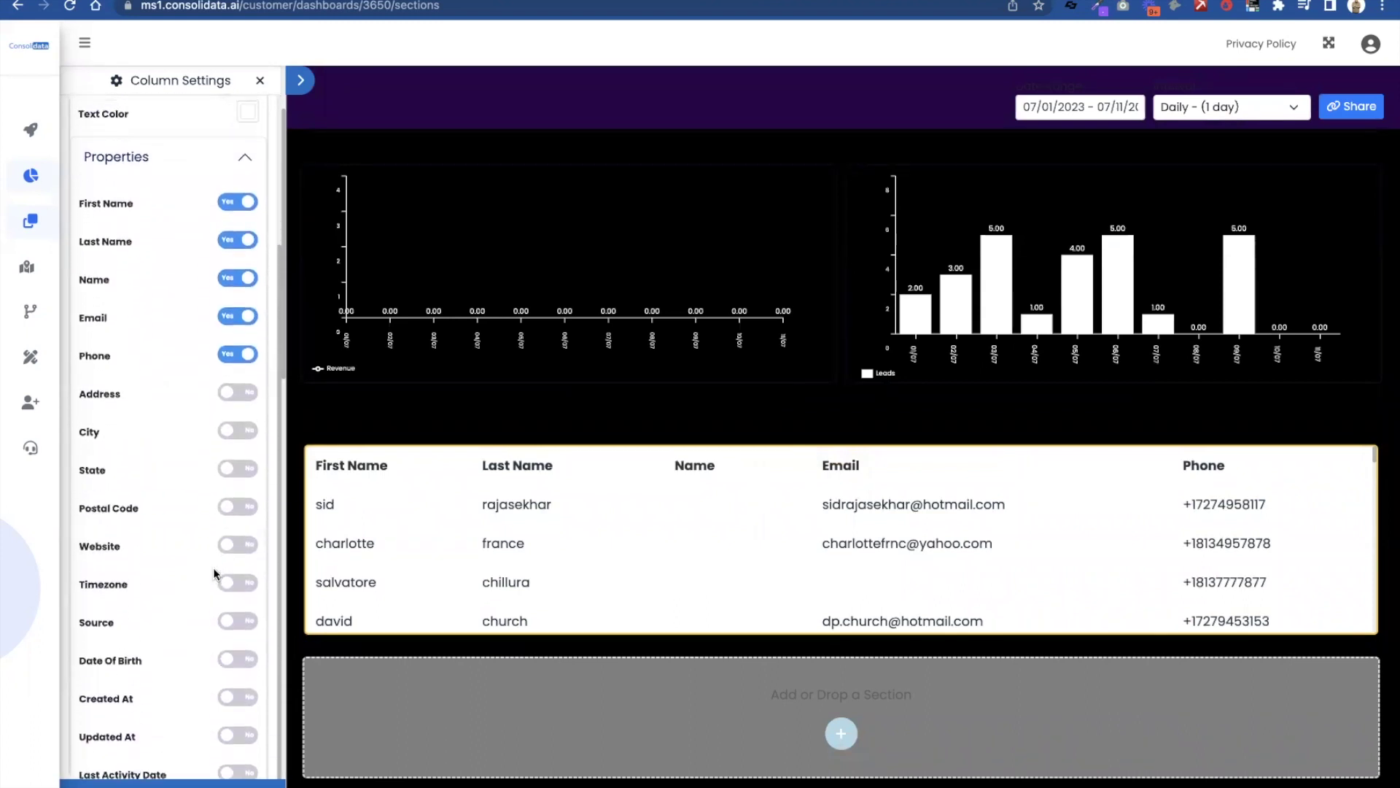
Step: Hide the Name column and show a Created At column in the contacts table
{"action": "left_click", "coordinate": [248, 279]}
{"action": "scroll", "coordinate": [545, 548], "scroll_direction": "down", "scroll_amount": 1}
{"action": "scroll", "coordinate": [546, 548], "scroll_direction": "down", "scroll_amount": 5}
{"action": "scroll", "coordinate": [546, 548], "scroll_direction": "up", "scroll_amount": 8}
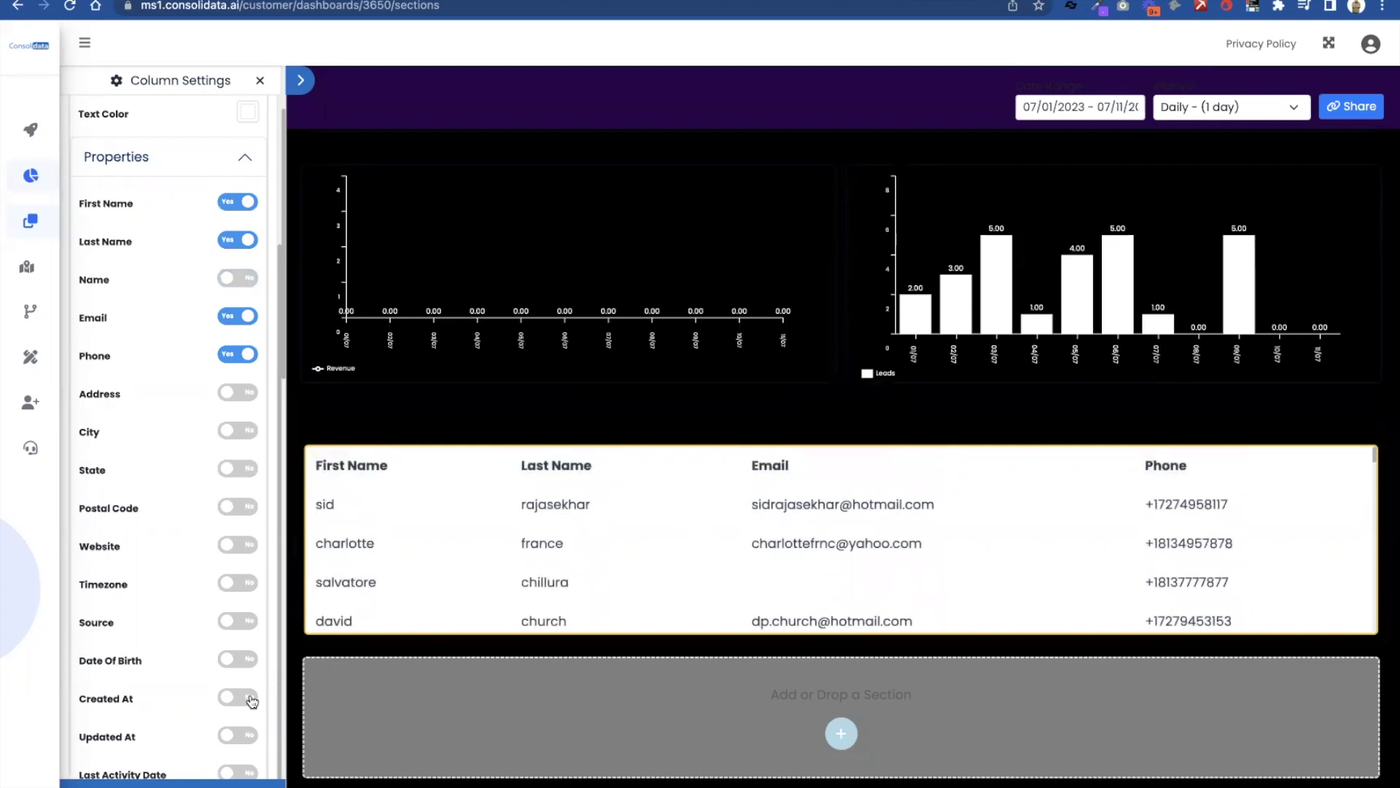
{"action": "scroll", "coordinate": [244, 699], "scroll_direction": "down", "scroll_amount": 1}
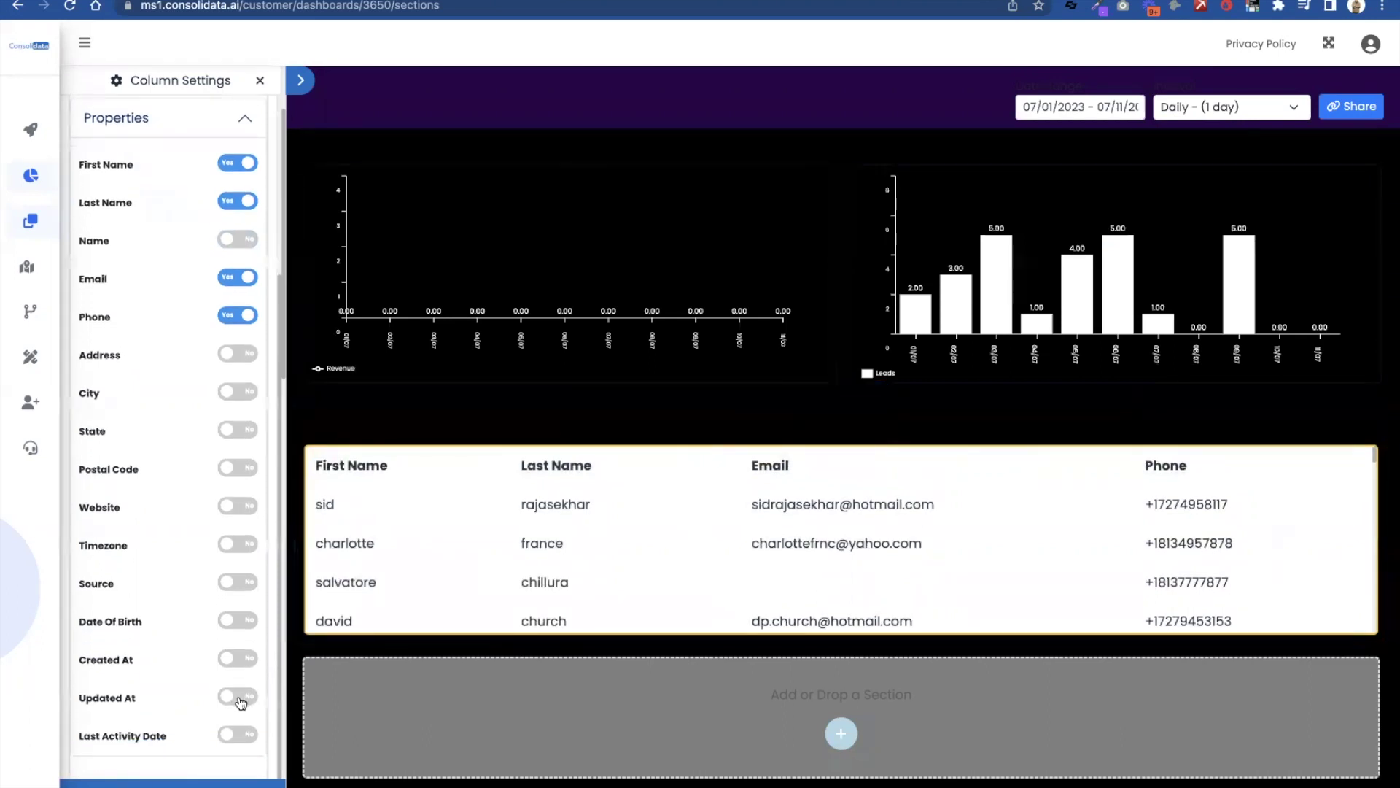
{"action": "left_click", "coordinate": [241, 698]}
{"action": "left_click", "coordinate": [241, 699]}
{"action": "left_click", "coordinate": [238, 660]}
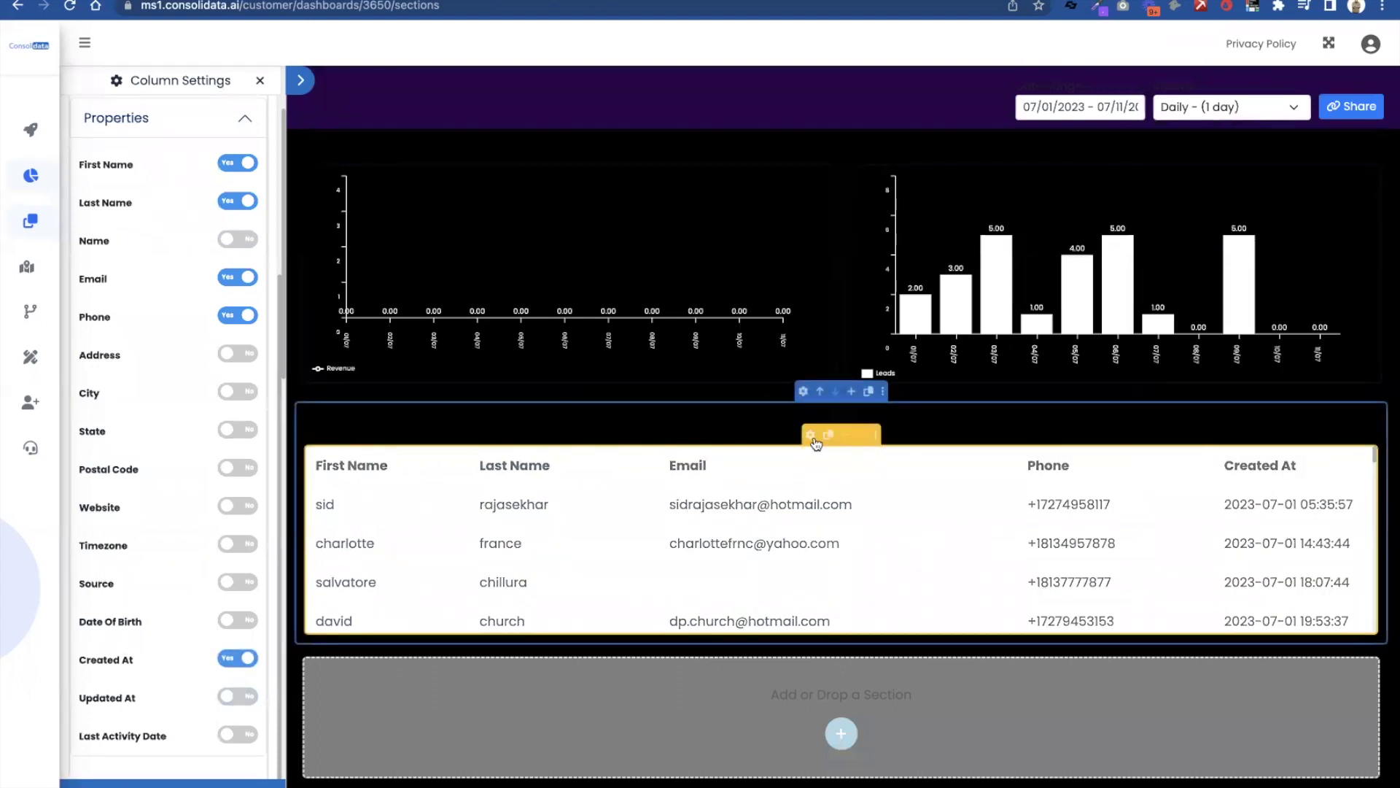
{"action": "left_click", "coordinate": [808, 437]}
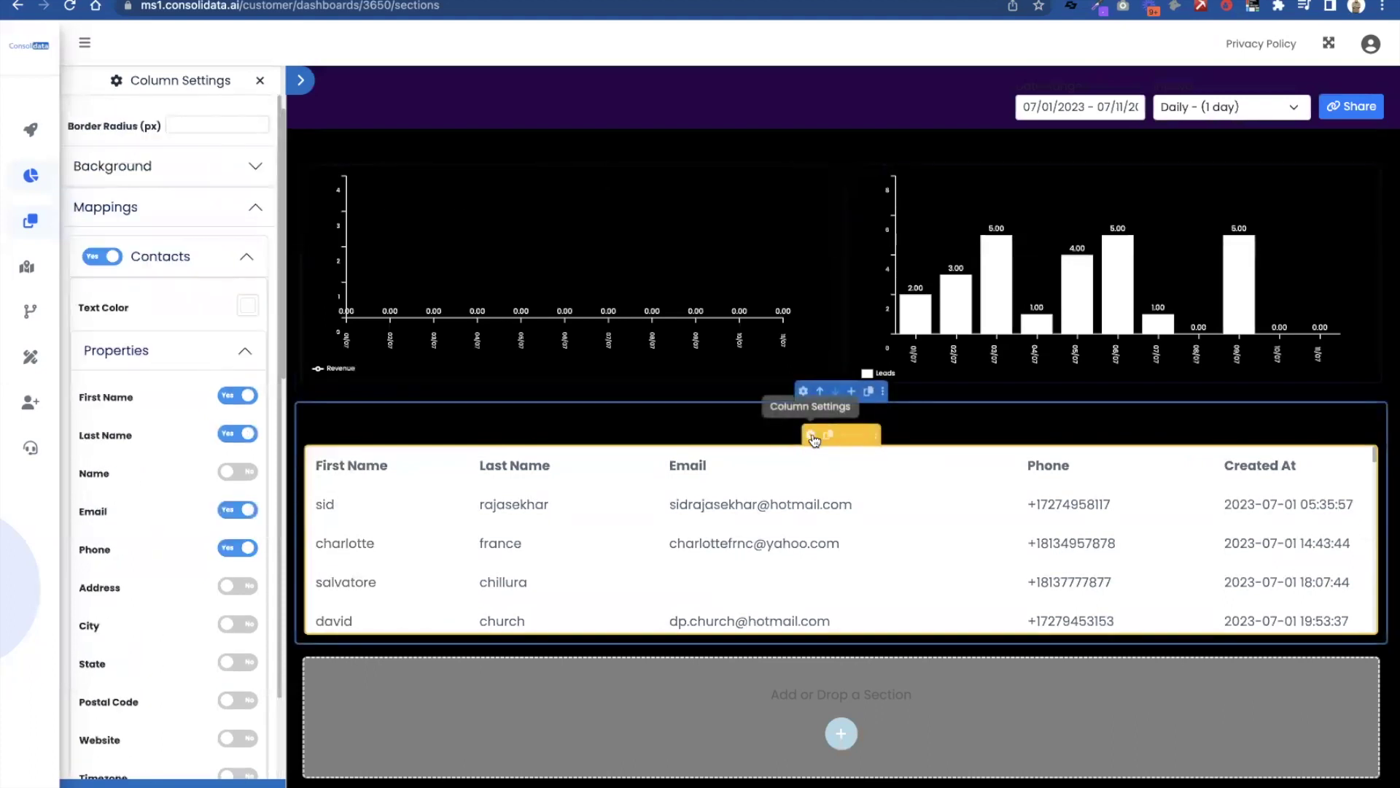
Step: Give the contacts table a dark purple background
{"action": "left_click", "coordinate": [216, 168]}
{"action": "left_click", "coordinate": [245, 213]}
{"action": "left_click", "coordinate": [94, 479]}
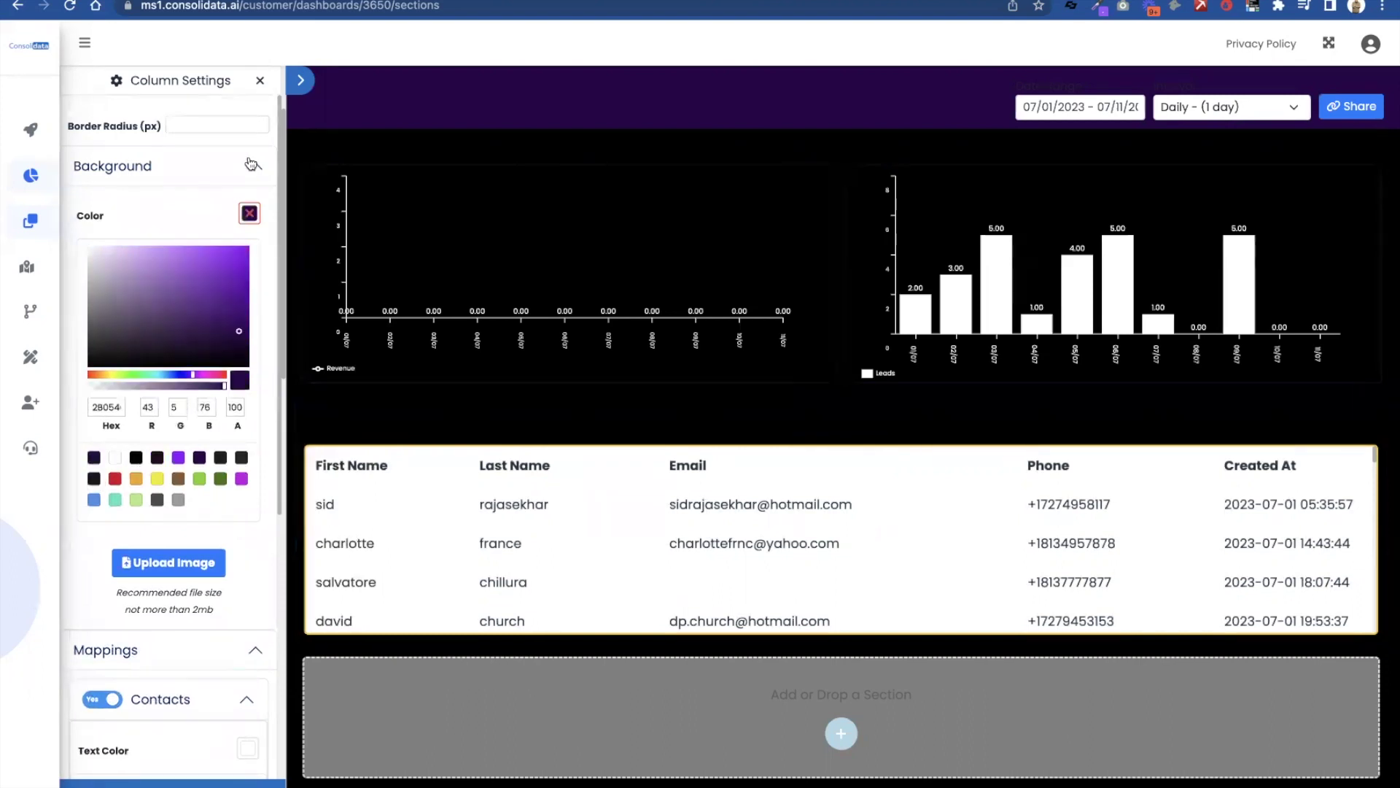
{"action": "left_click", "coordinate": [254, 165]}
Step: Set the Contacts text colour to white
{"action": "left_click", "coordinate": [248, 312]}
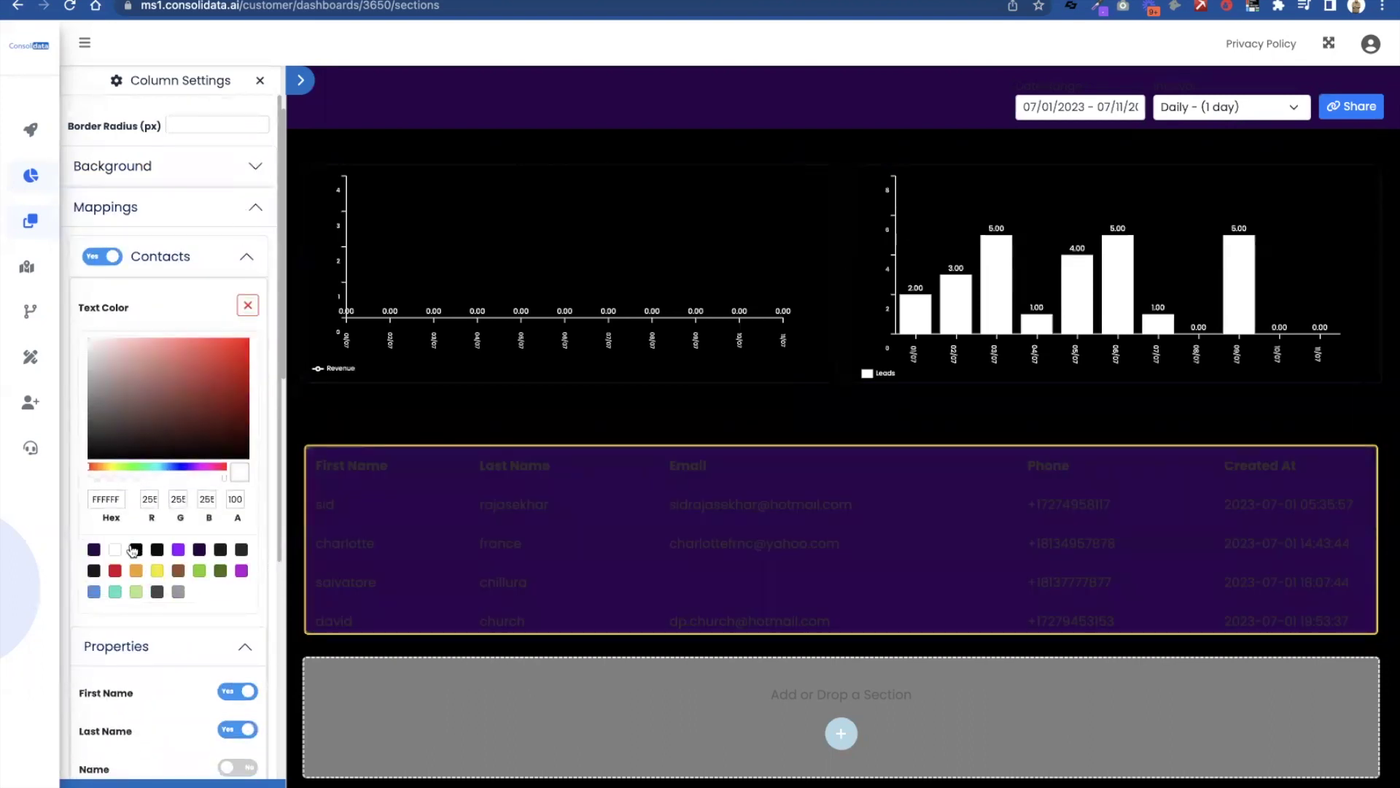
{"action": "left_click", "coordinate": [114, 551]}
{"action": "left_click", "coordinate": [248, 305]}
{"action": "left_click", "coordinate": [247, 257]}
{"action": "scroll", "coordinate": [699, 521], "scroll_direction": "down", "scroll_amount": 3}
{"action": "scroll", "coordinate": [698, 521], "scroll_direction": "down", "scroll_amount": 3}
{"action": "scroll", "coordinate": [699, 521], "scroll_direction": "up", "scroll_amount": 5}
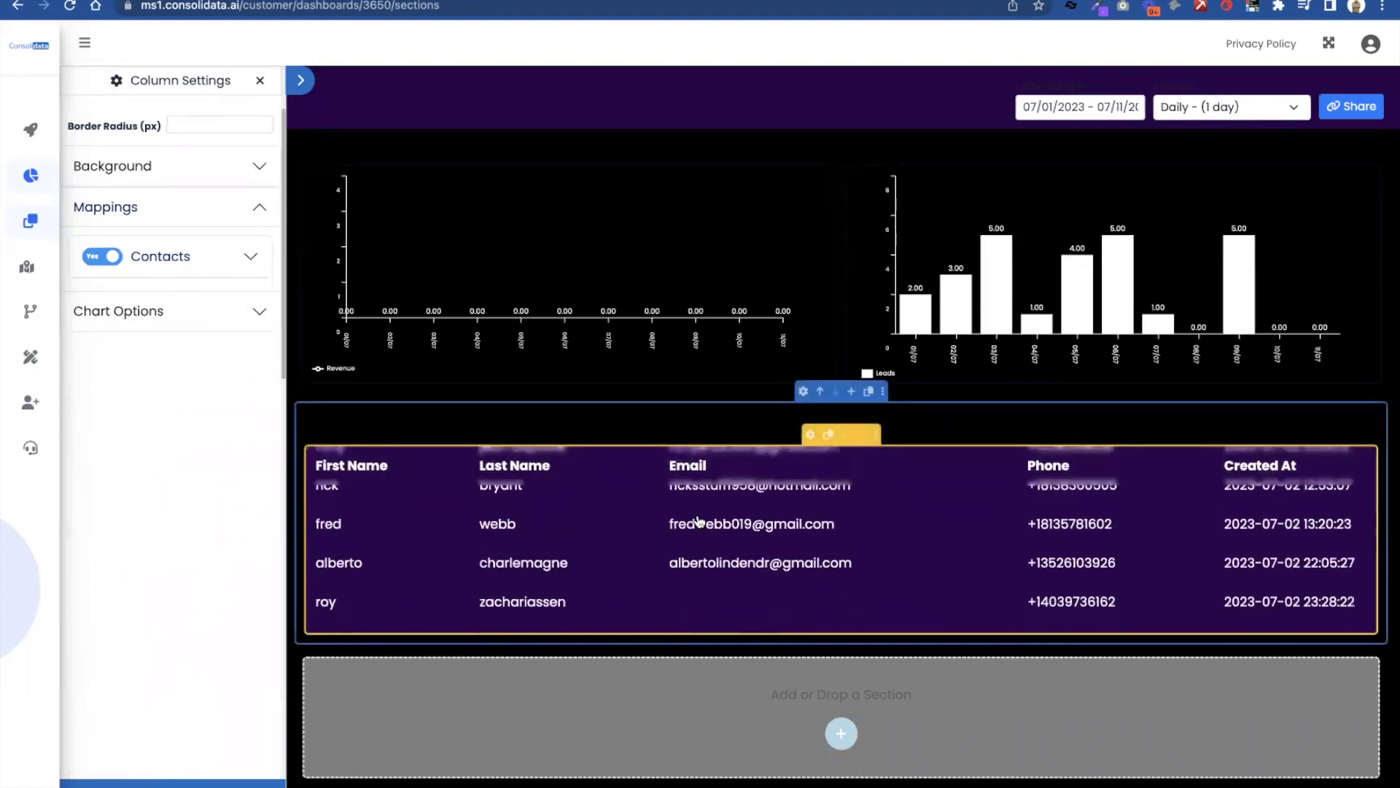
Step: Raise the contacts section's height to 456 px in Section Settings
{"action": "left_click", "coordinate": [803, 391]}
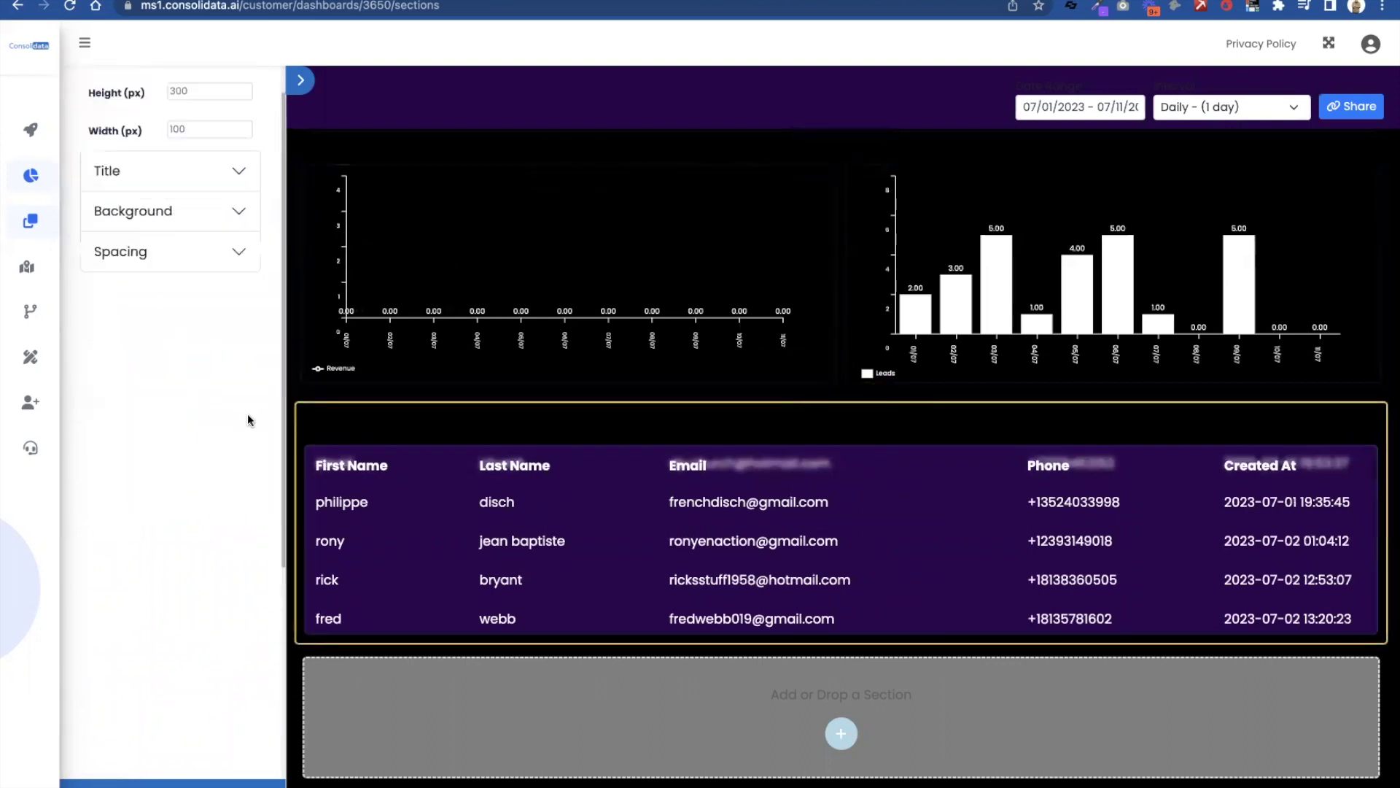
{"action": "left_click", "coordinate": [244, 129]}
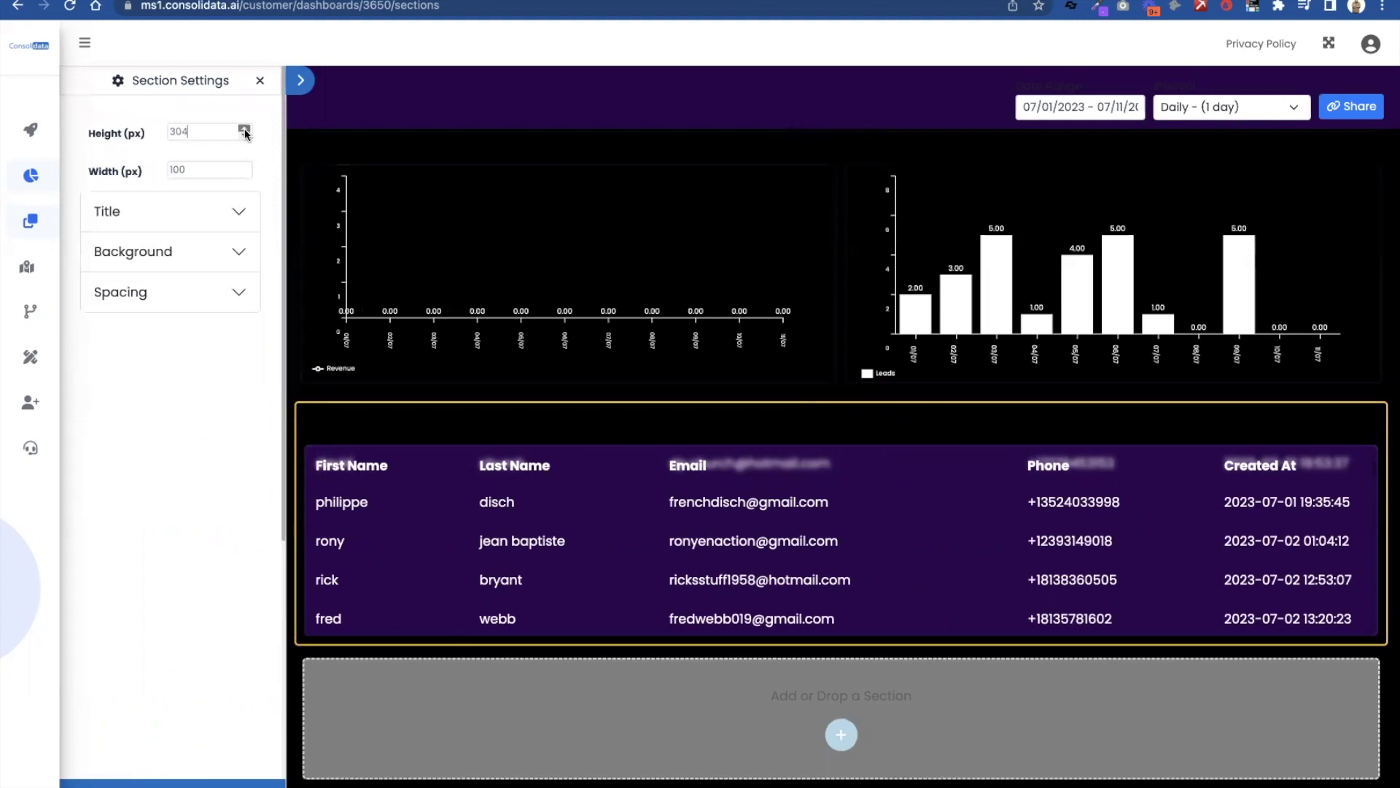
{"action": "left_click_drag", "start_coordinate": [245, 135], "coordinate": [245, 130]}
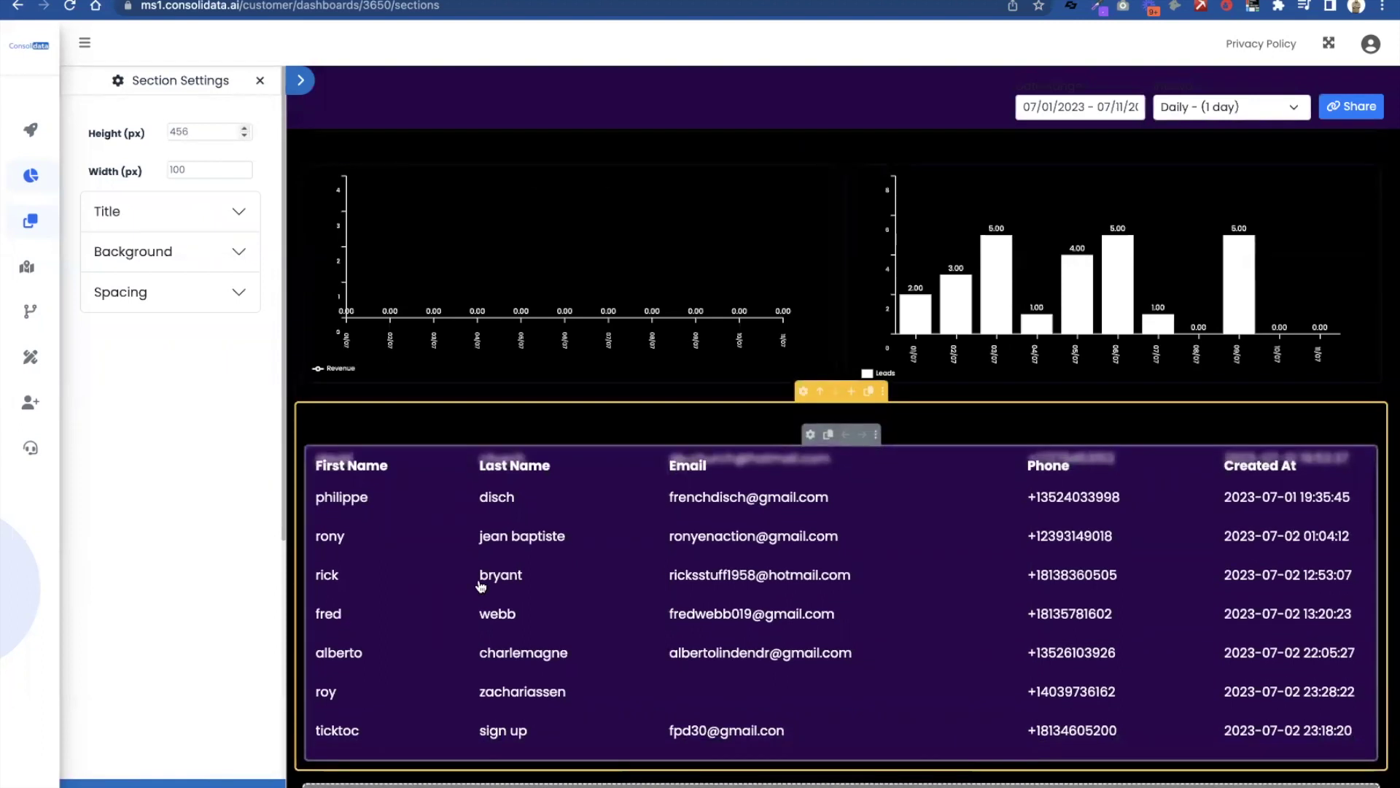
Step: Scroll up and down the dashboard to inspect the tall purple contacts table
{"action": "scroll", "coordinate": [480, 585], "scroll_direction": "down", "scroll_amount": 3}
{"action": "scroll", "coordinate": [480, 586], "scroll_direction": "up", "scroll_amount": 5}
{"action": "scroll", "coordinate": [480, 586], "scroll_direction": "down", "scroll_amount": 10}
{"action": "scroll", "coordinate": [480, 585], "scroll_direction": "up", "scroll_amount": 1}
{"action": "scroll", "coordinate": [480, 585], "scroll_direction": "up", "scroll_amount": 8}
{"action": "scroll", "coordinate": [540, 305], "scroll_direction": "up", "scroll_amount": 10}
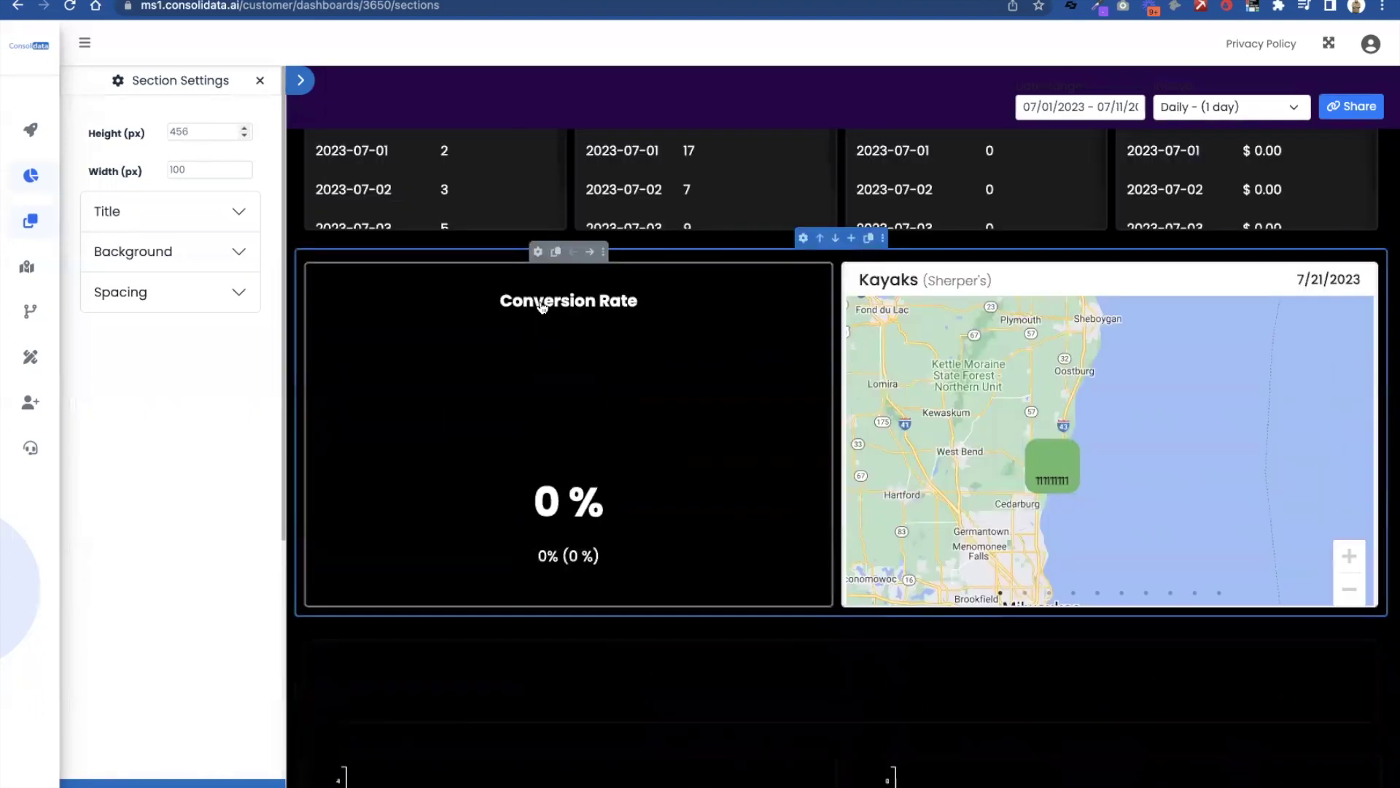
{"action": "scroll", "coordinate": [540, 305], "scroll_direction": "down", "scroll_amount": 11}
{"action": "scroll", "coordinate": [542, 307], "scroll_direction": "down", "scroll_amount": 1}
{"action": "scroll", "coordinate": [617, 464], "scroll_direction": "down", "scroll_amount": 2}
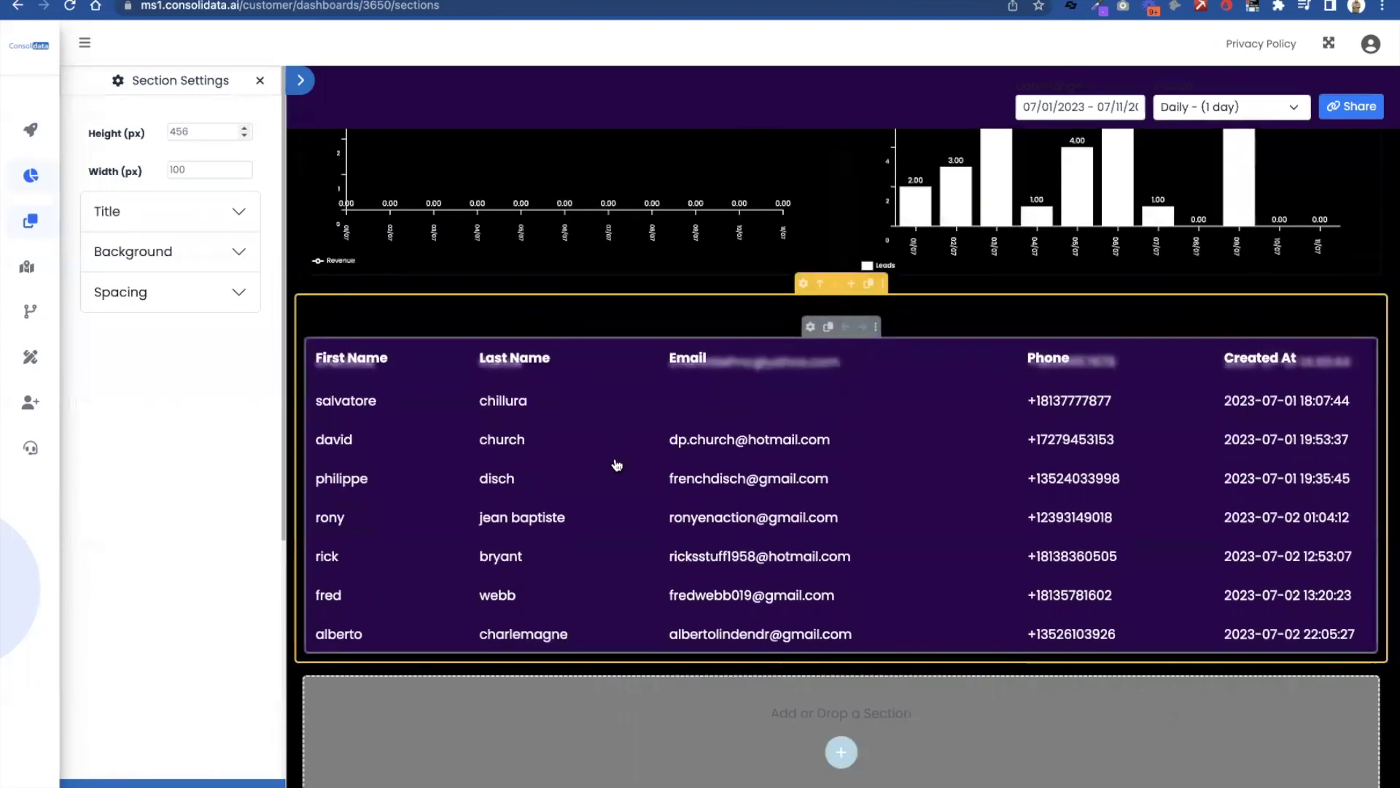
{"action": "scroll", "coordinate": [617, 464], "scroll_direction": "up", "scroll_amount": 2}
Step: Collapse the settings sidebar and scroll down to the full-width contacts table below the charts
{"action": "left_click", "coordinate": [299, 84]}
{"action": "scroll", "coordinate": [631, 222], "scroll_direction": "up", "scroll_amount": 10}
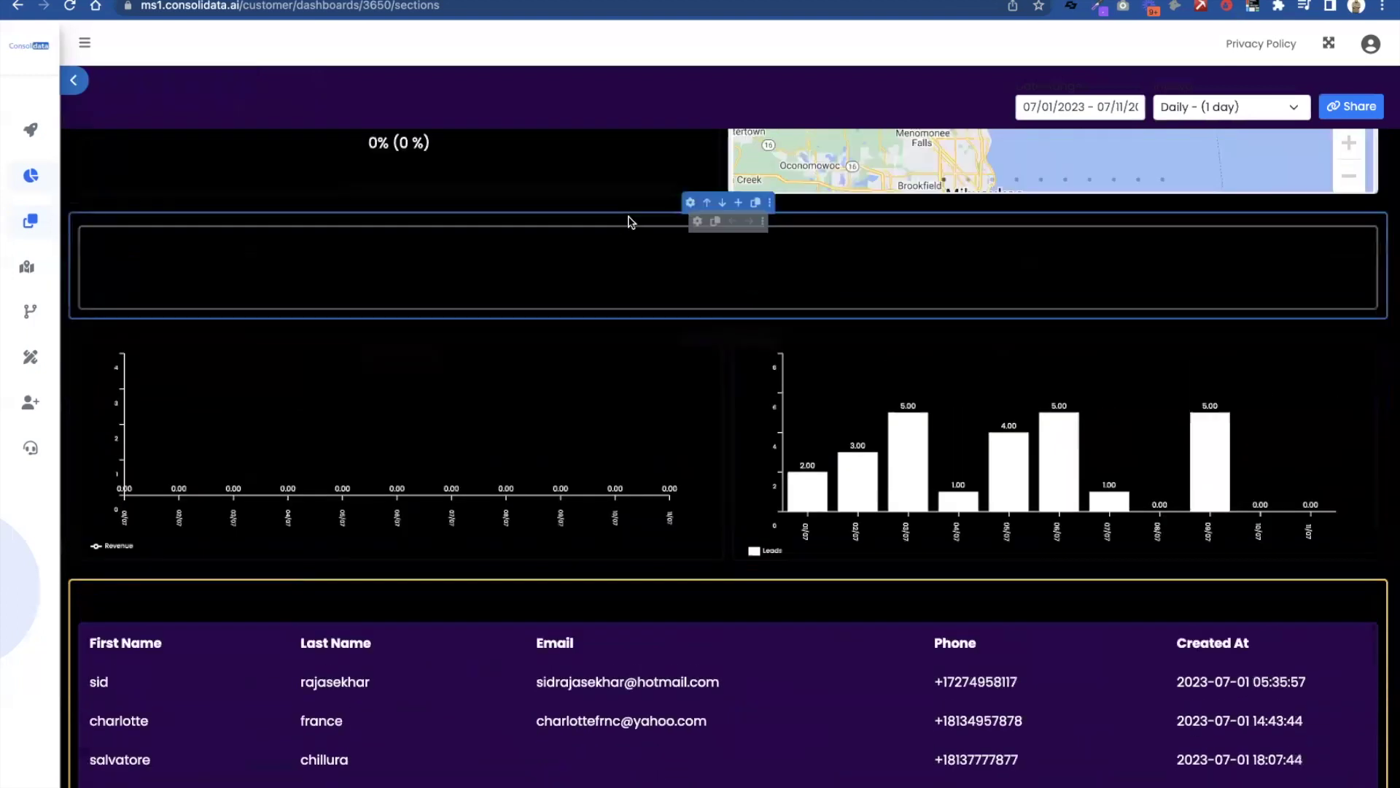
{"action": "scroll", "coordinate": [632, 223], "scroll_direction": "down", "scroll_amount": 3}
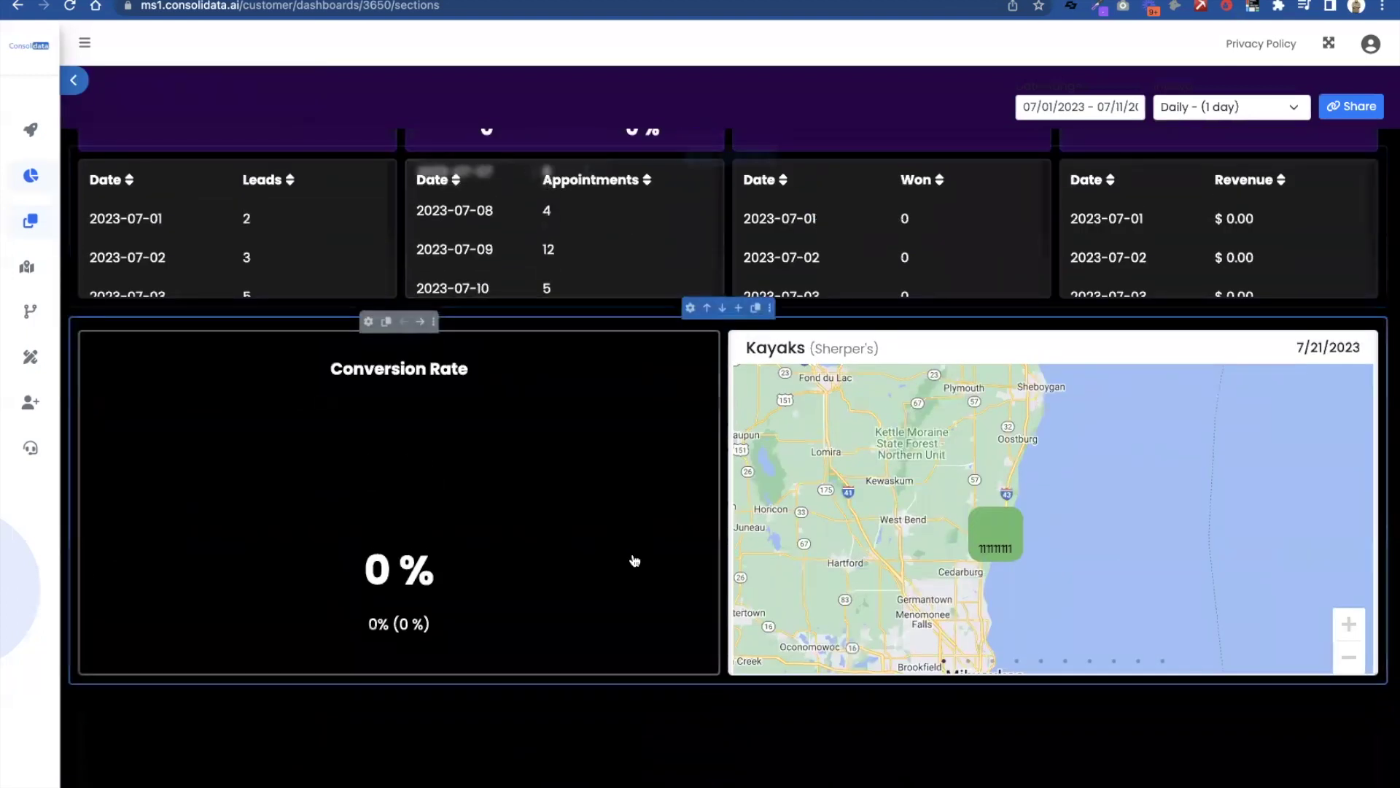
{"action": "scroll", "coordinate": [798, 781], "scroll_direction": "down", "scroll_amount": 5}
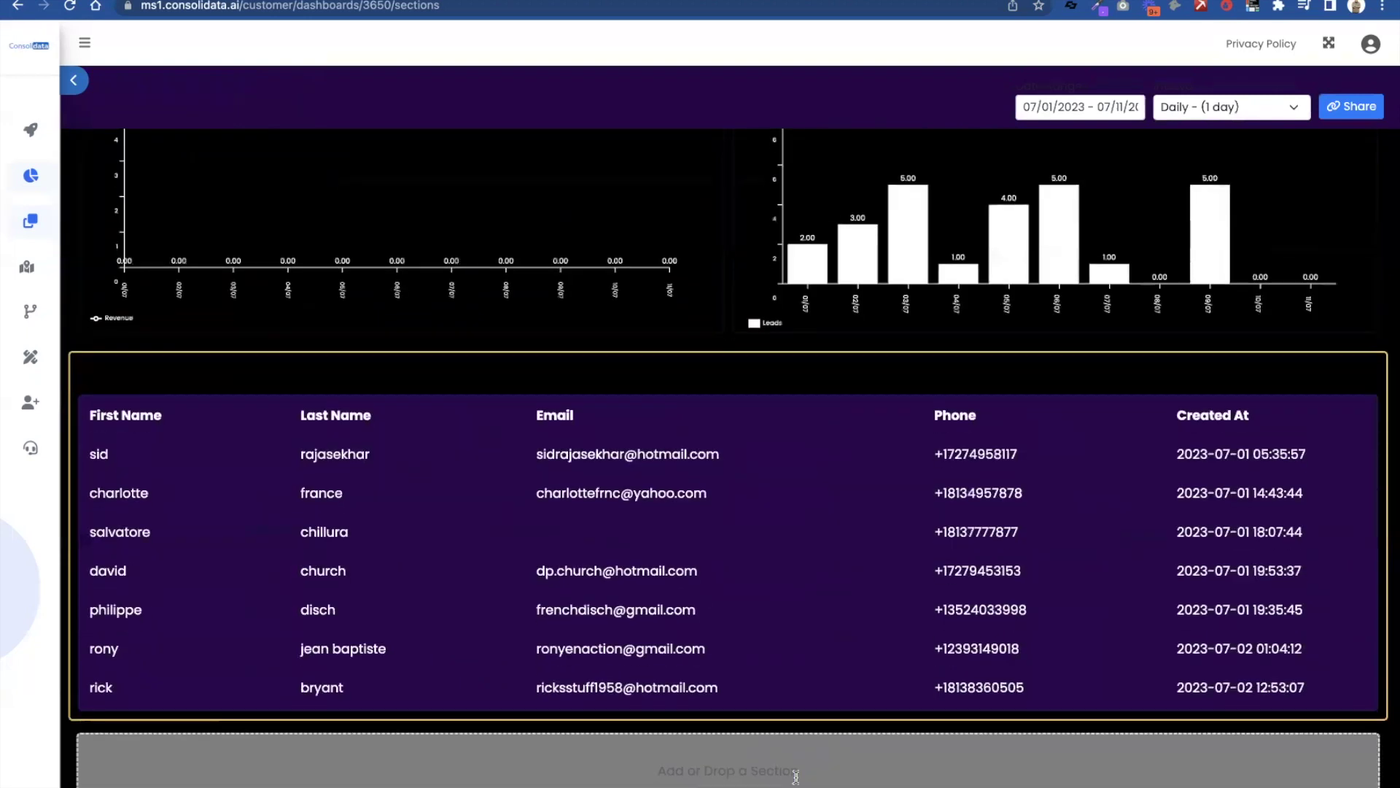
{"action": "scroll", "coordinate": [827, 493], "scroll_direction": "down", "scroll_amount": 1}
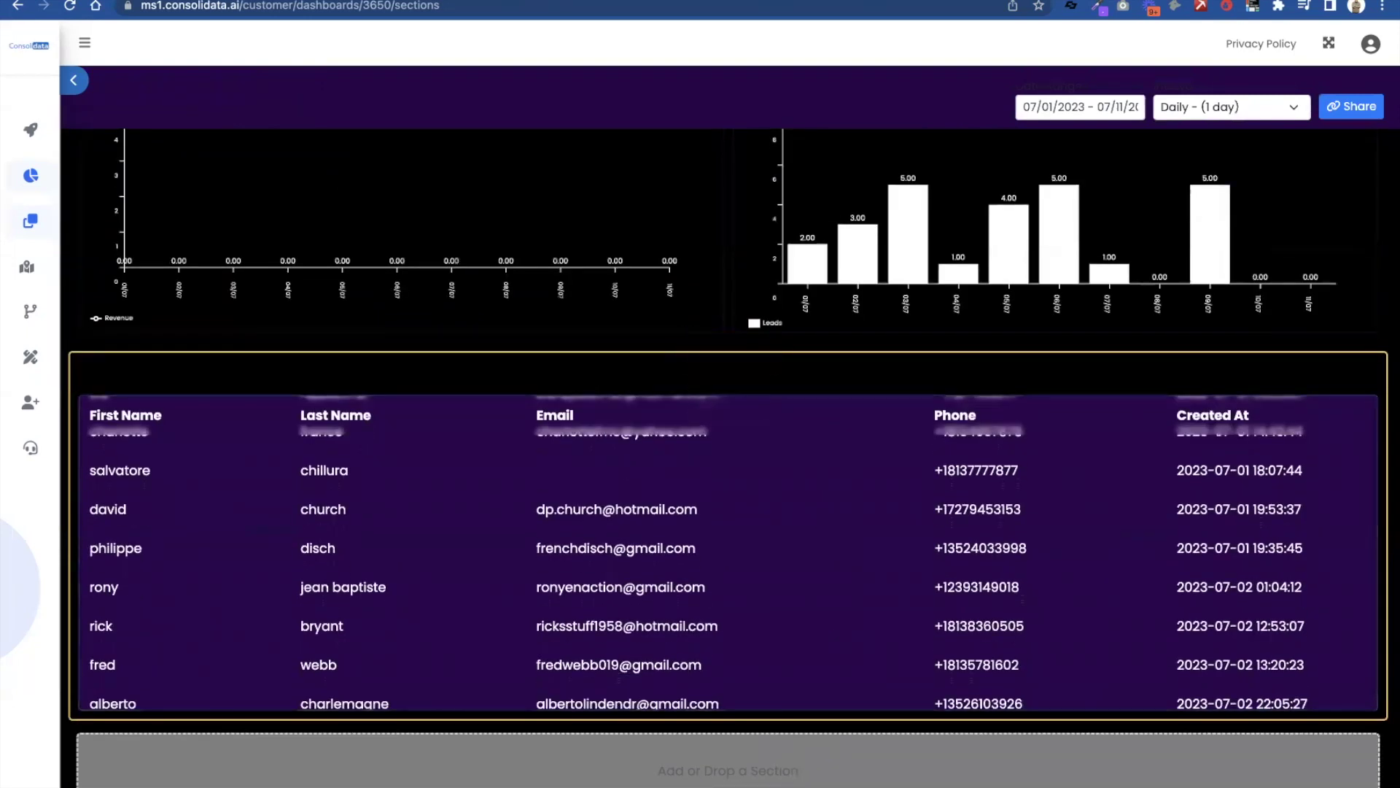